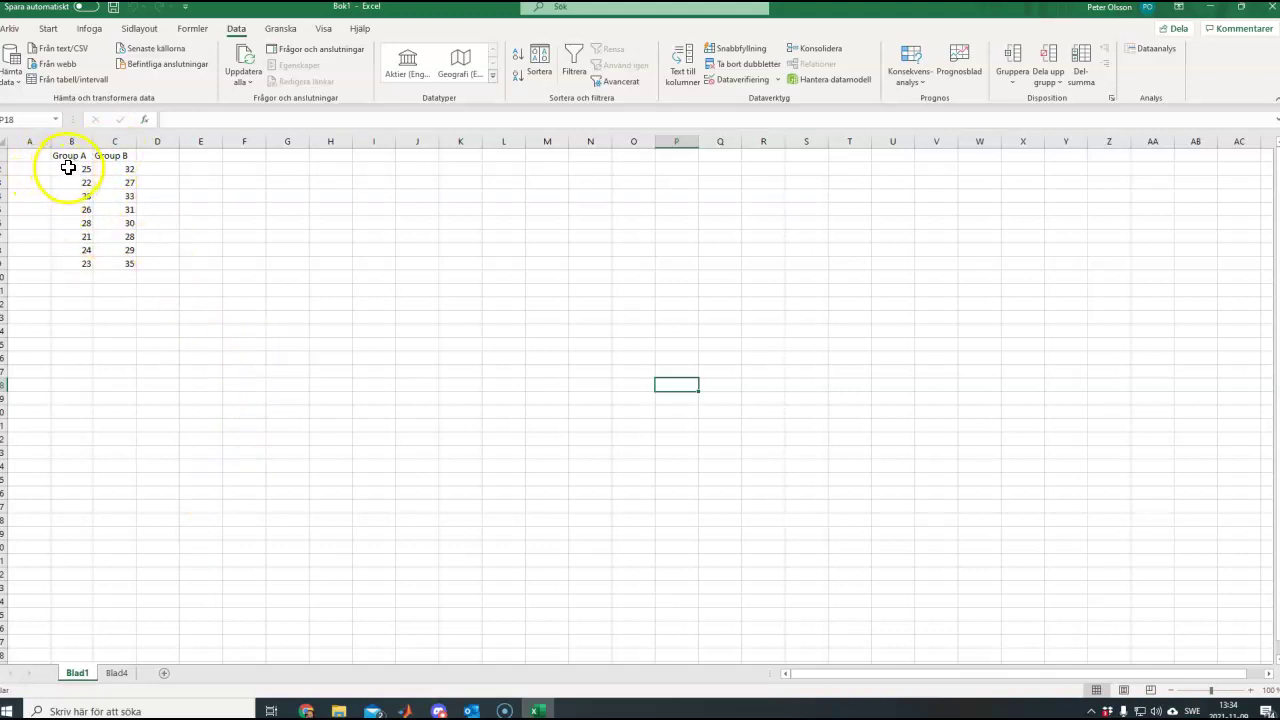
Review the Group A and Group B values in columns B and C of Blad1
{"action": "left_click", "coordinate": [68, 170]}
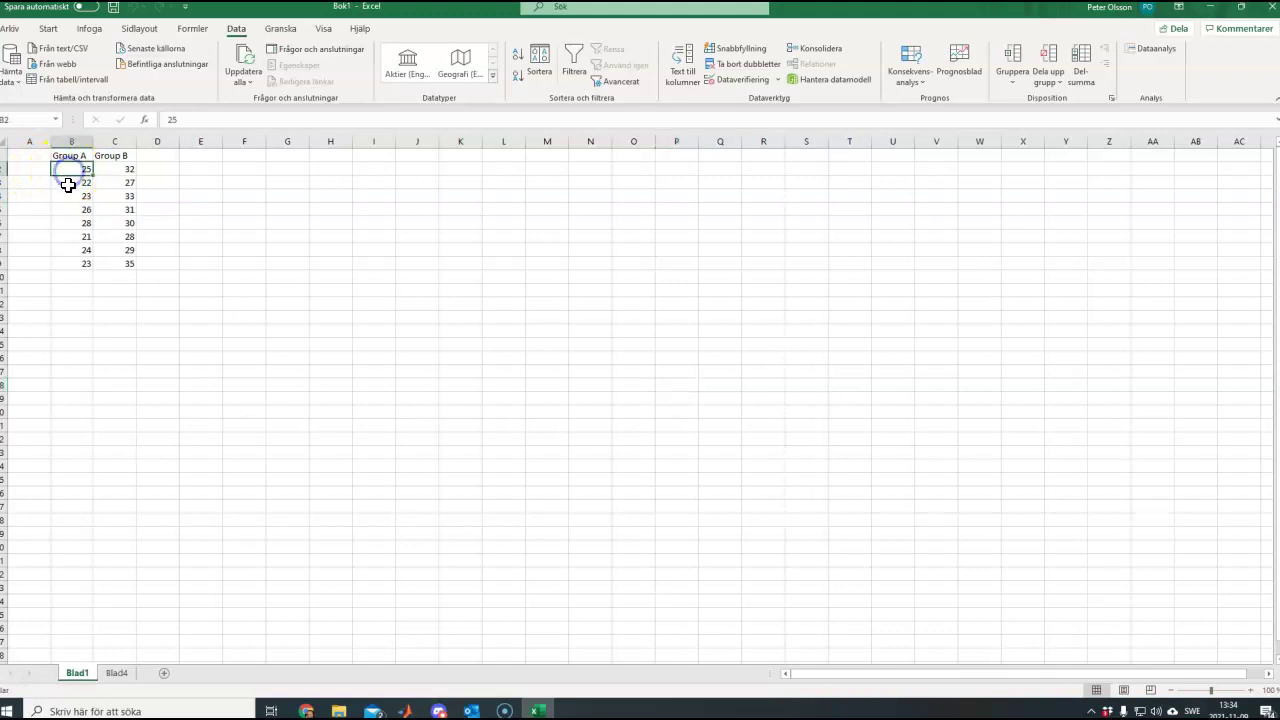
{"action": "left_click", "coordinate": [66, 183]}
{"action": "left_click", "coordinate": [67, 197]}
{"action": "left_click", "coordinate": [68, 210]}
{"action": "left_click", "coordinate": [69, 223]}
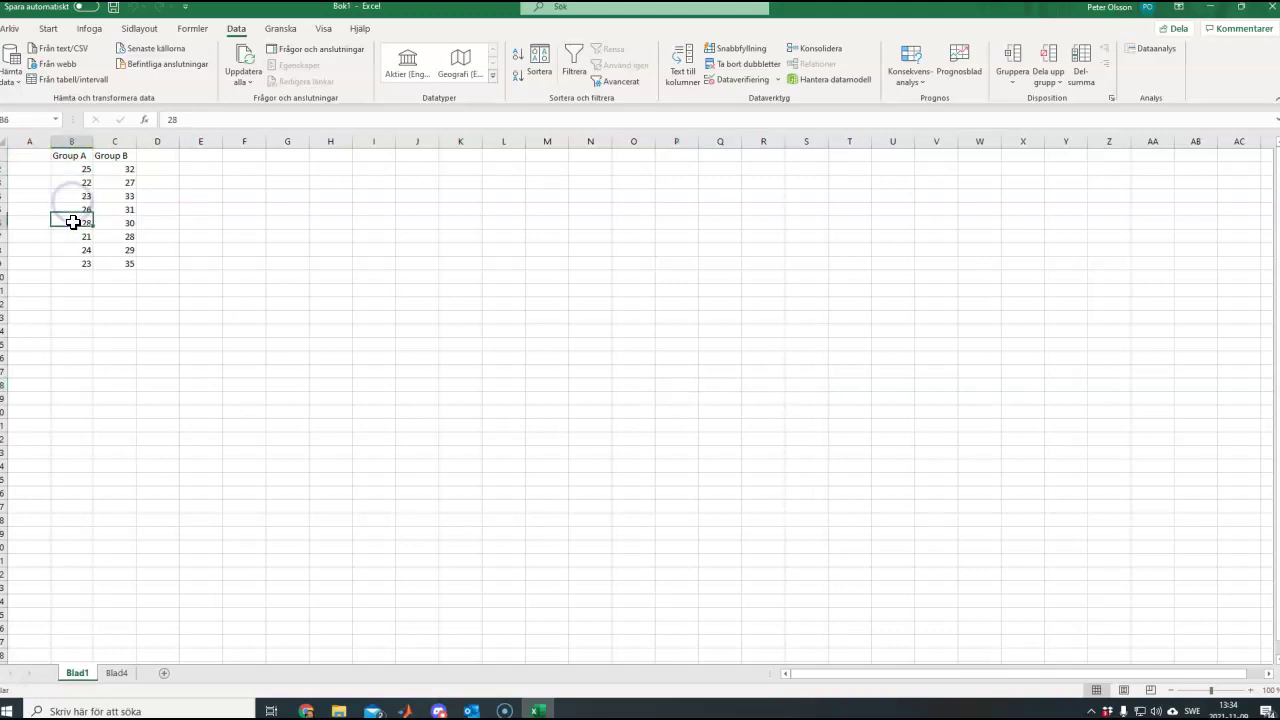
{"action": "left_click", "coordinate": [108, 275]}
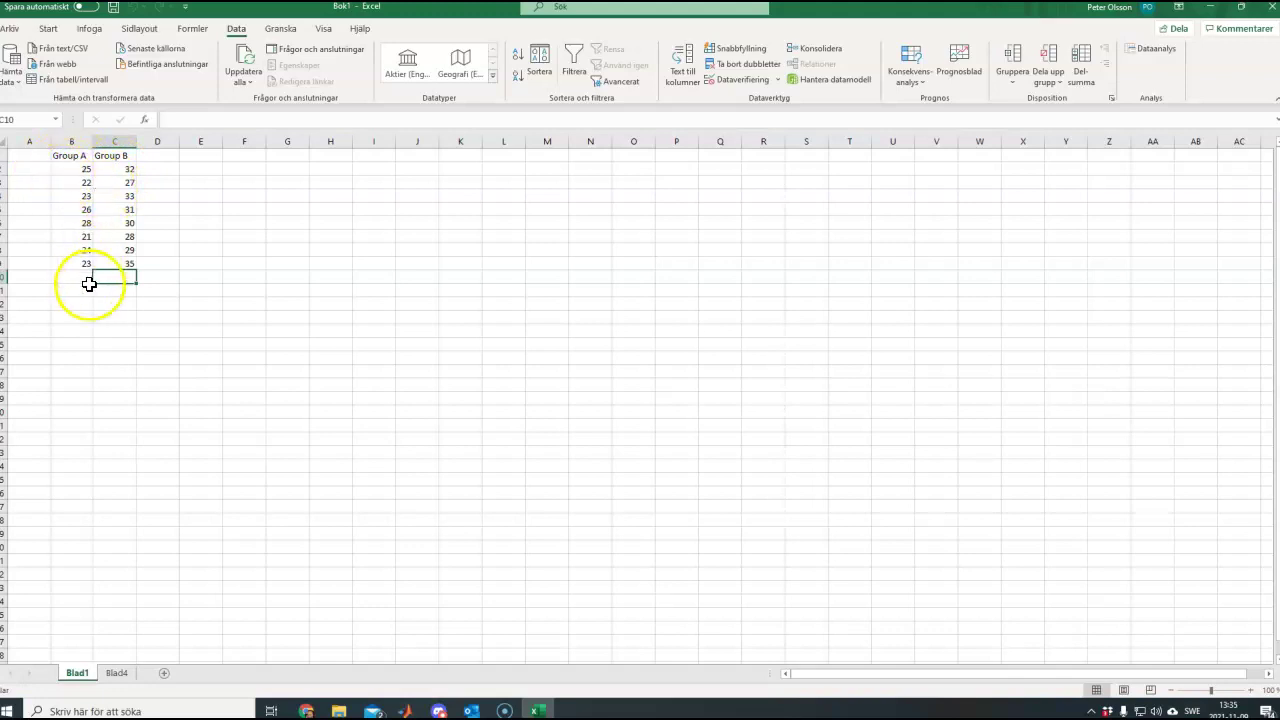
{"action": "double_click", "coordinate": [109, 346]}
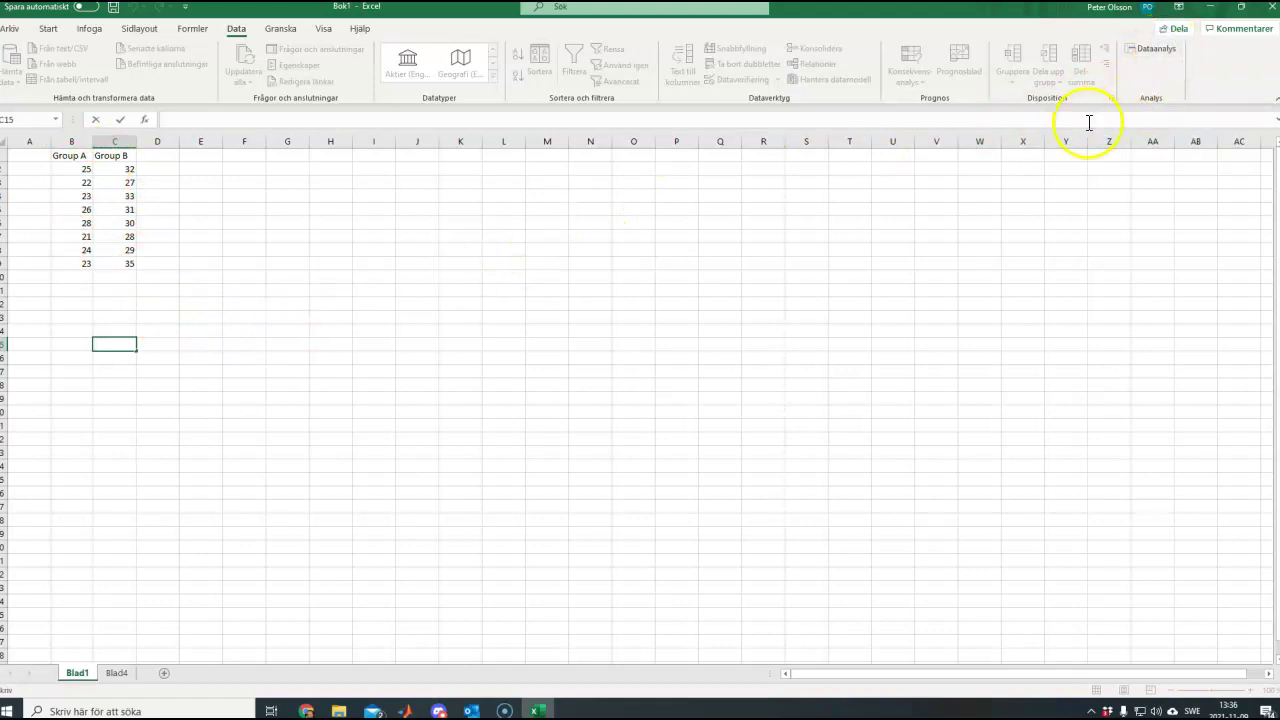
{"action": "left_click", "coordinate": [918, 262]}
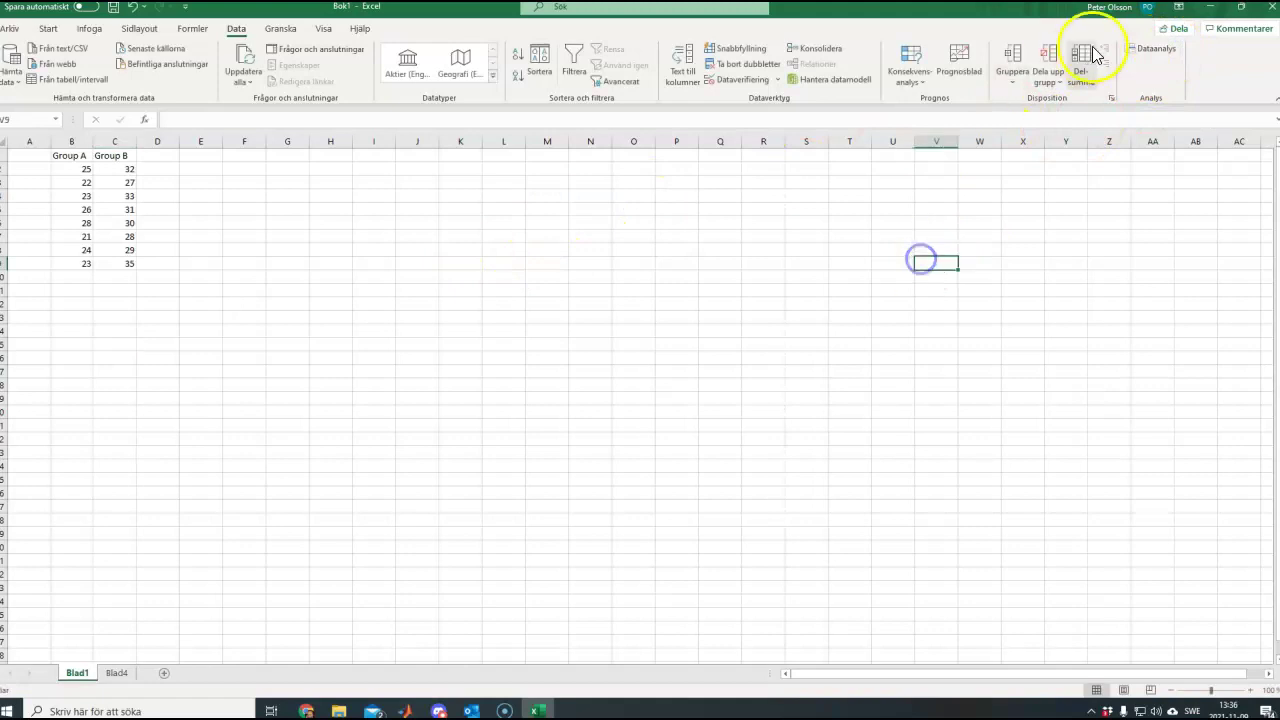
Start the data analysis tool "t-test: Två sampel antar olika varianser" for two samples with unequal variances
{"action": "left_click", "coordinate": [237, 29]}
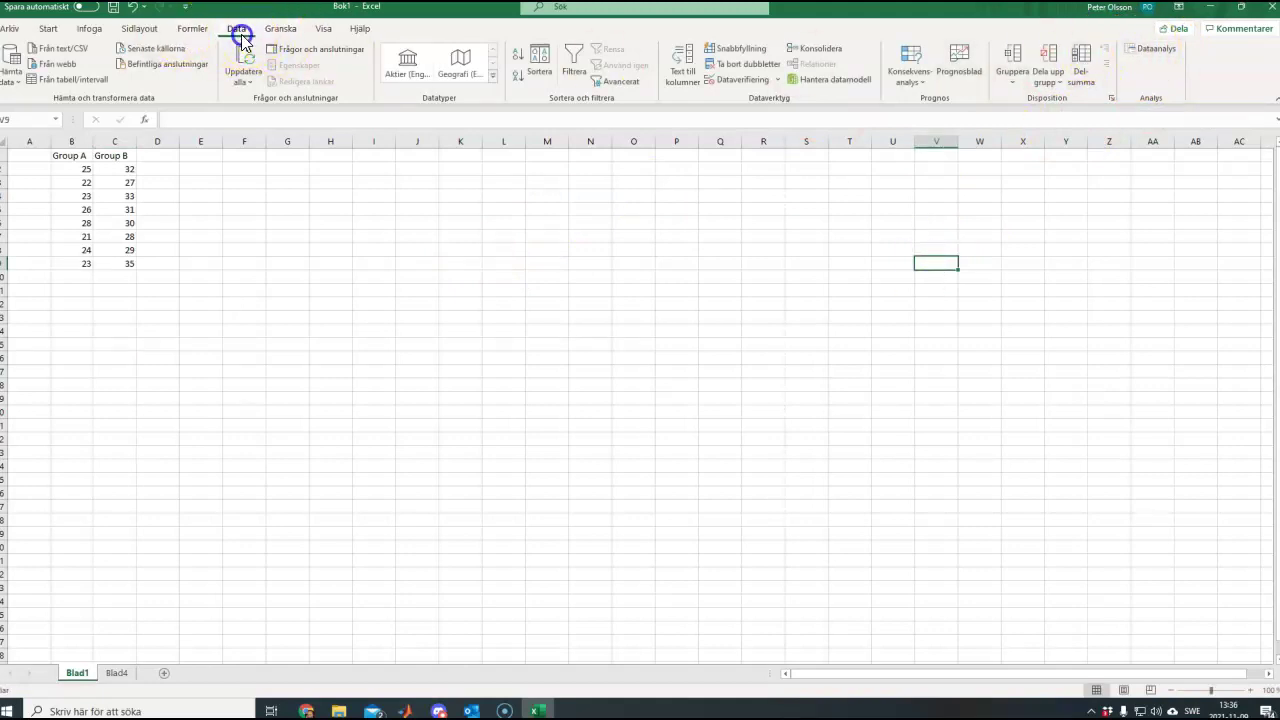
{"action": "left_click", "coordinate": [1163, 60]}
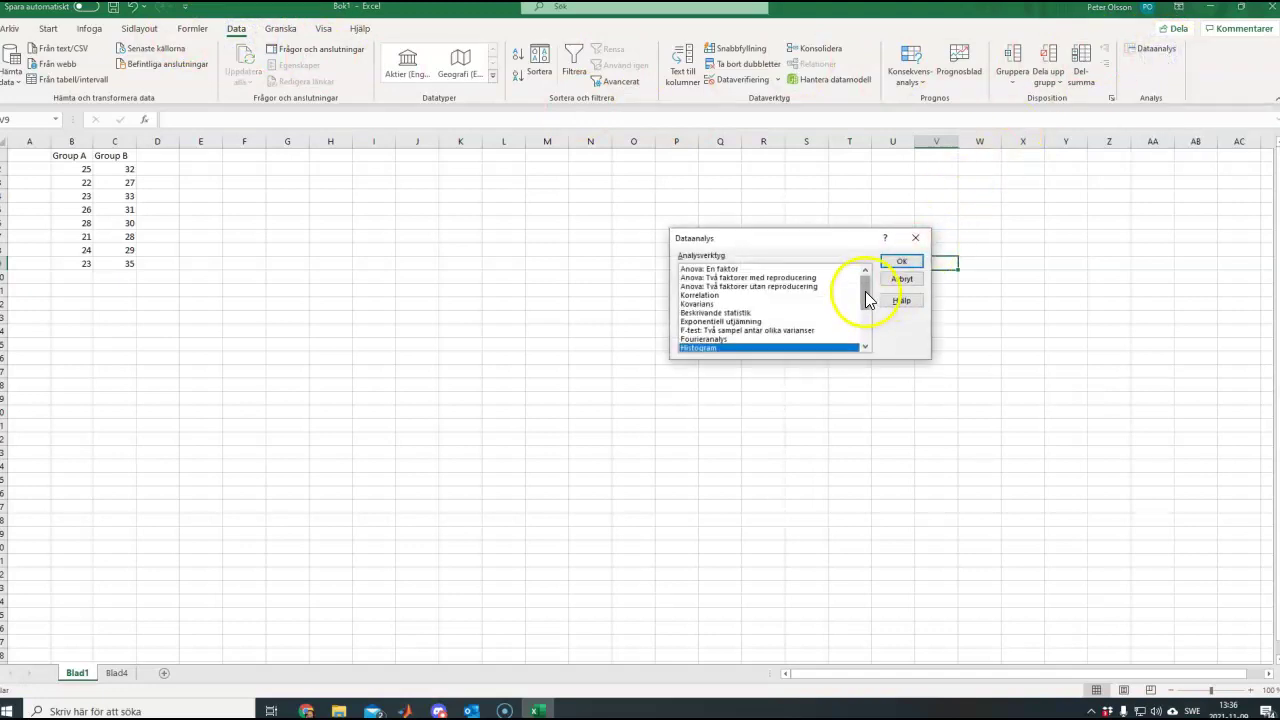
{"action": "left_click", "coordinate": [745, 278]}
{"action": "left_click", "coordinate": [748, 286]}
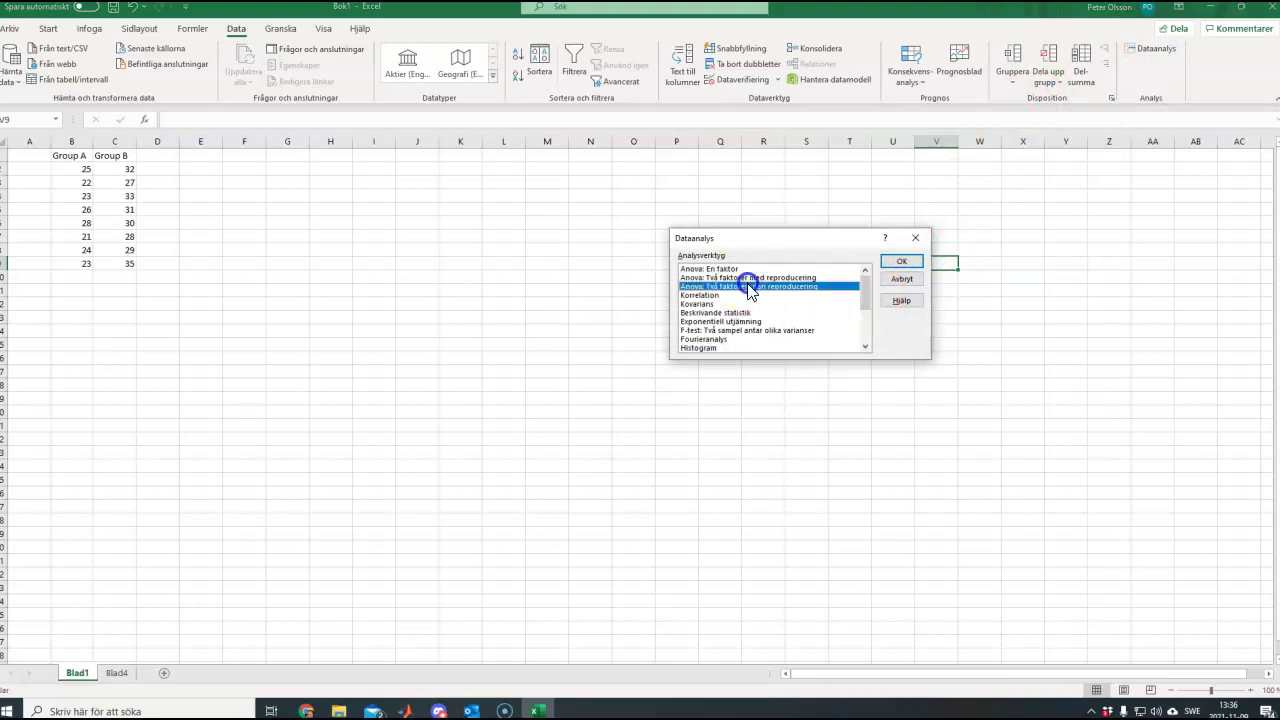
{"action": "left_click", "coordinate": [749, 295]}
{"action": "left_click", "coordinate": [754, 321]}
{"action": "scroll", "coordinate": [757, 338], "scroll_direction": "down", "scroll_amount": 3}
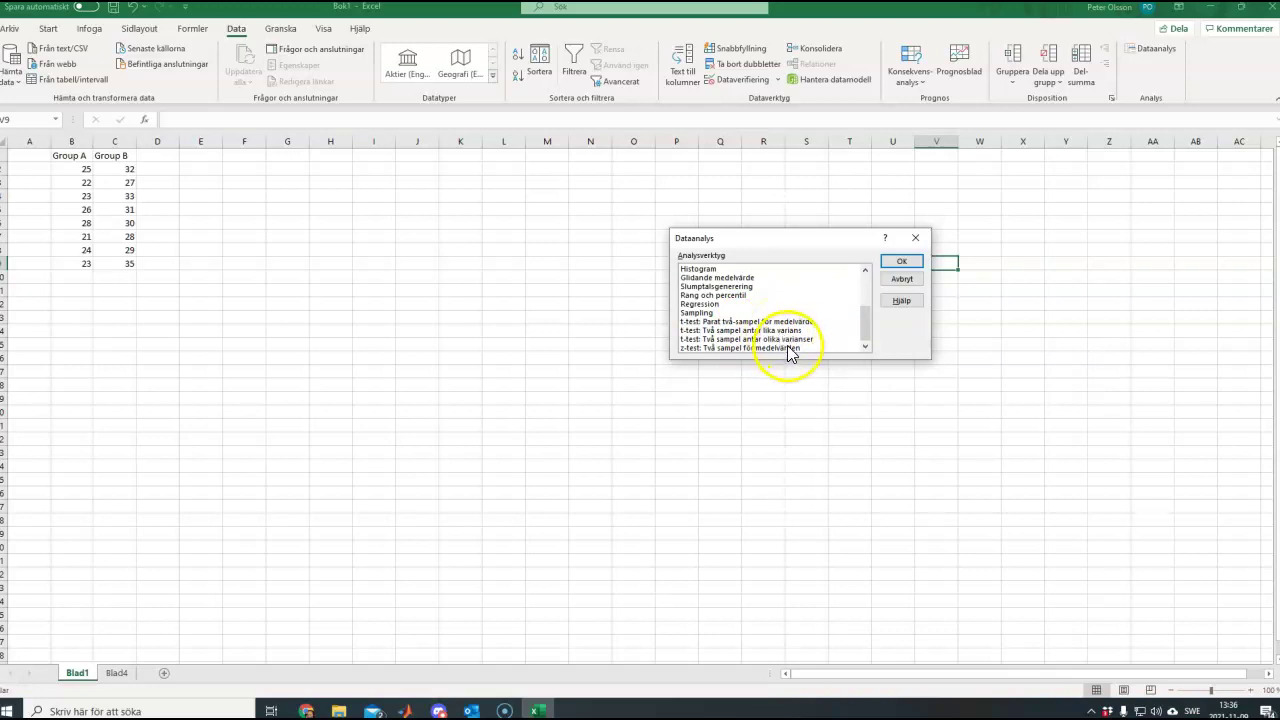
{"action": "left_click", "coordinate": [739, 331]}
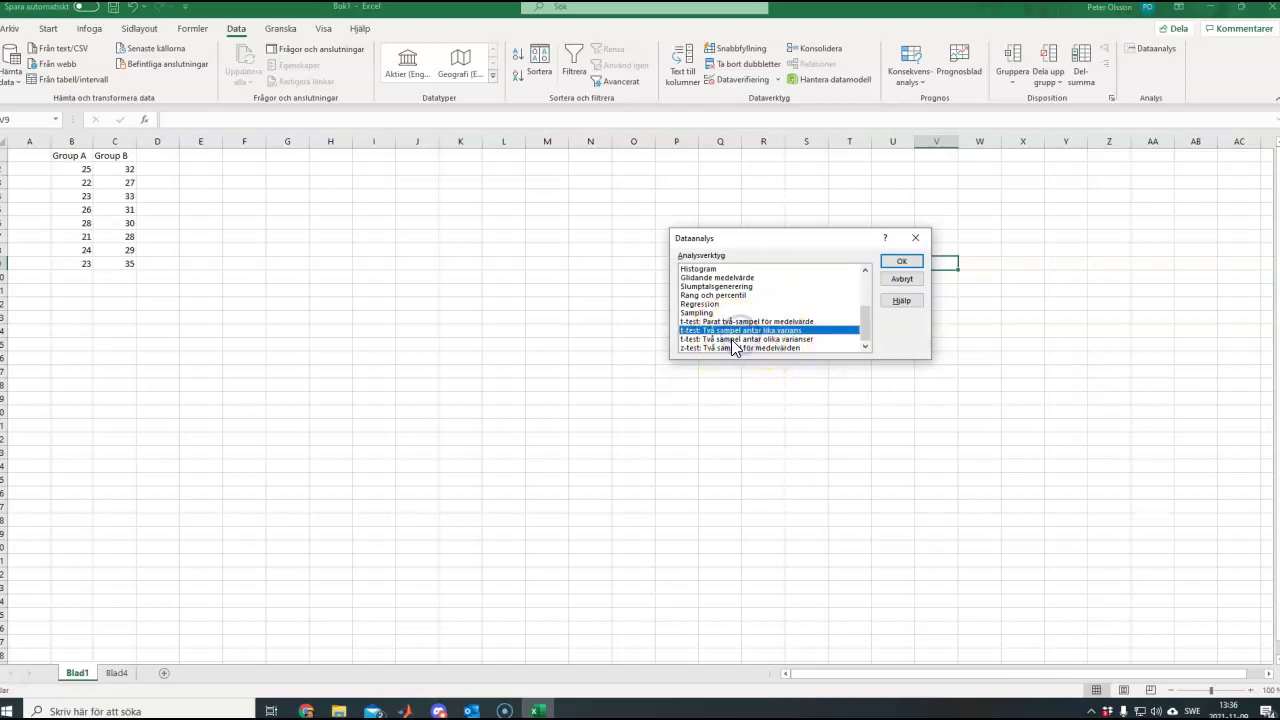
{"action": "left_click", "coordinate": [731, 339]}
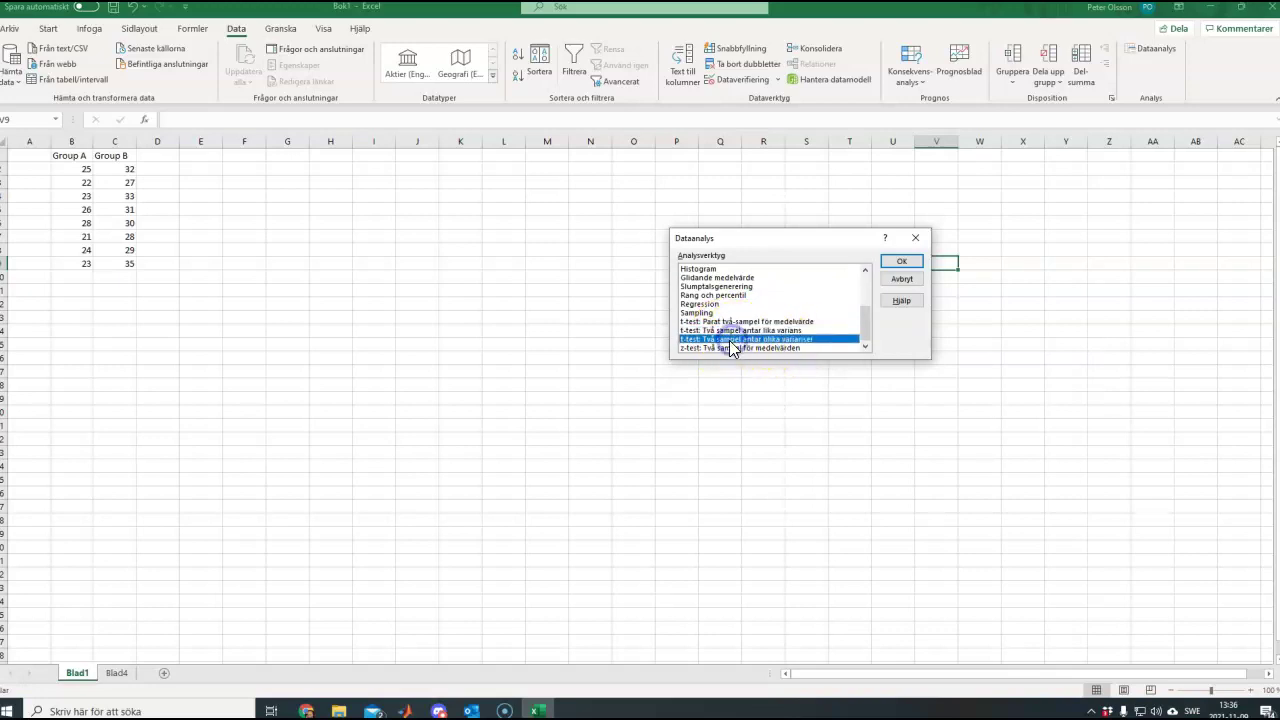
{"action": "left_click", "coordinate": [901, 263]}
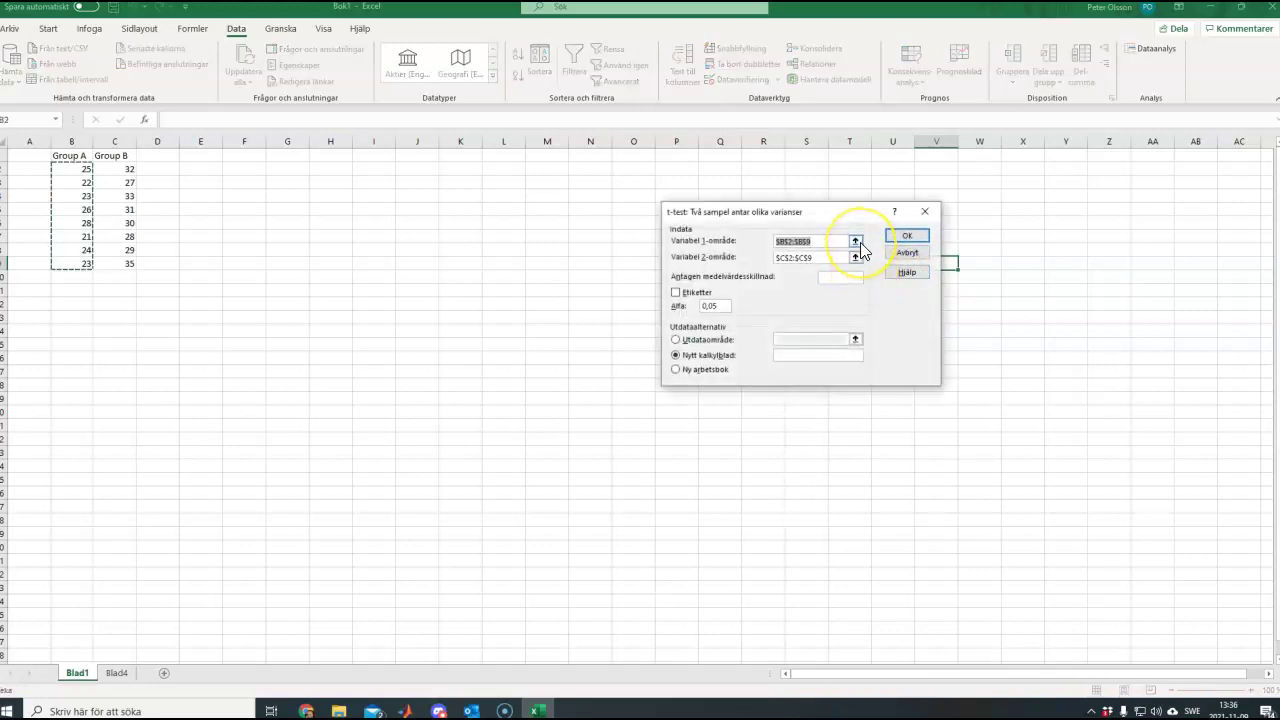
Run the t-test with variable 1 range B2:B9 and variable 2 range C2:C9, outputting to a new worksheet
{"action": "left_click", "coordinate": [856, 242]}
{"action": "left_click_drag", "start_coordinate": [75, 170], "coordinate": [80, 268]}
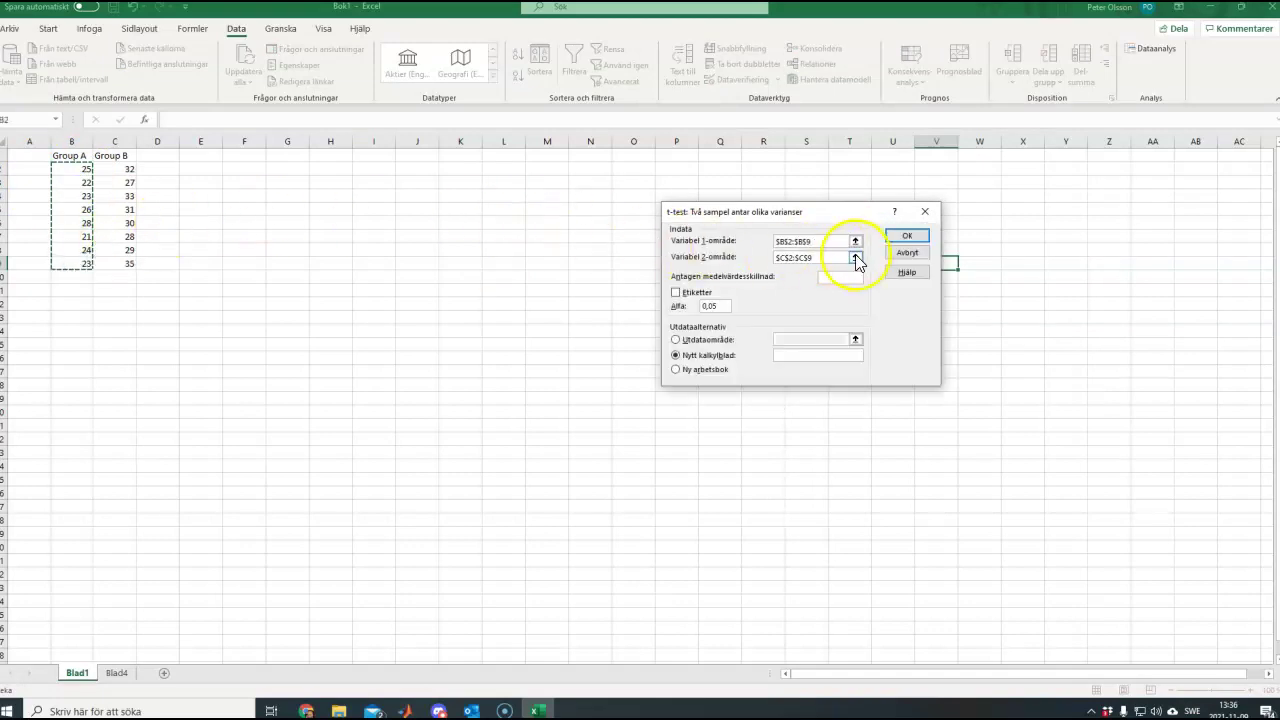
{"action": "left_click", "coordinate": [856, 257]}
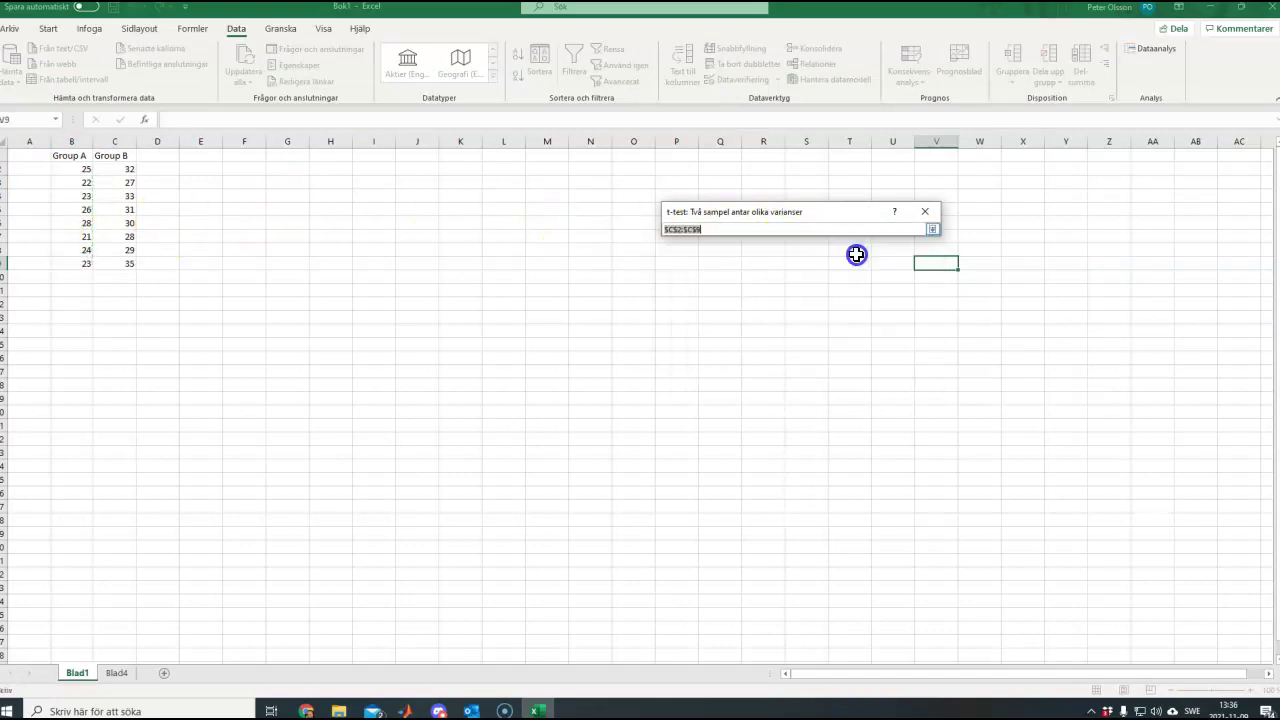
{"action": "left_click_drag", "start_coordinate": [114, 169], "coordinate": [114, 255]}
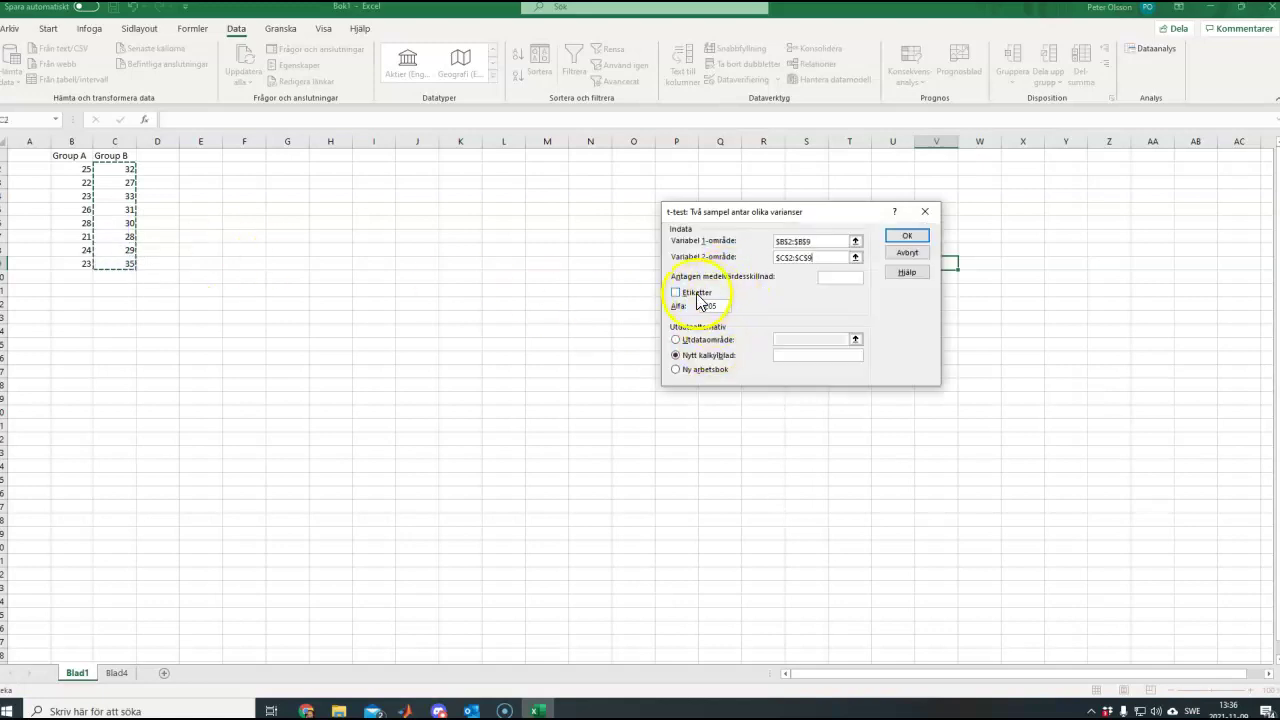
{"action": "left_click", "coordinate": [907, 238]}
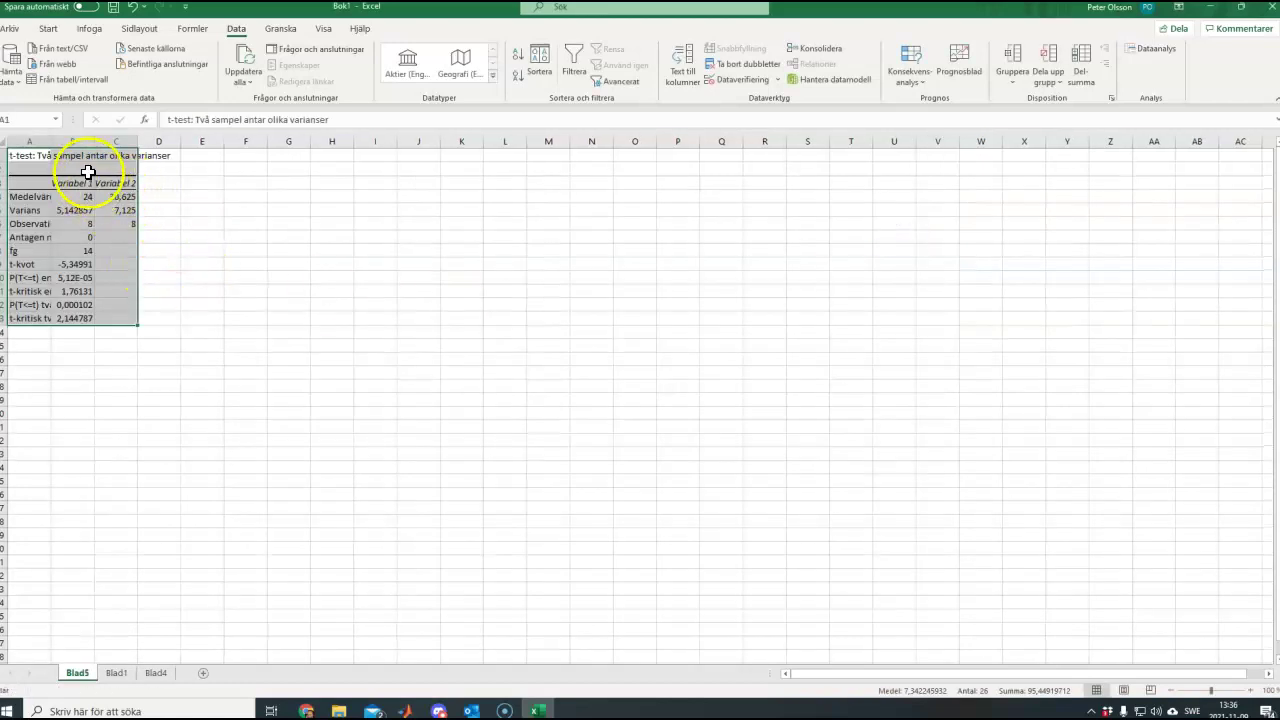
Autofit the widths of columns A, B and C in the t-test output
{"action": "double_click", "coordinate": [51, 141]}
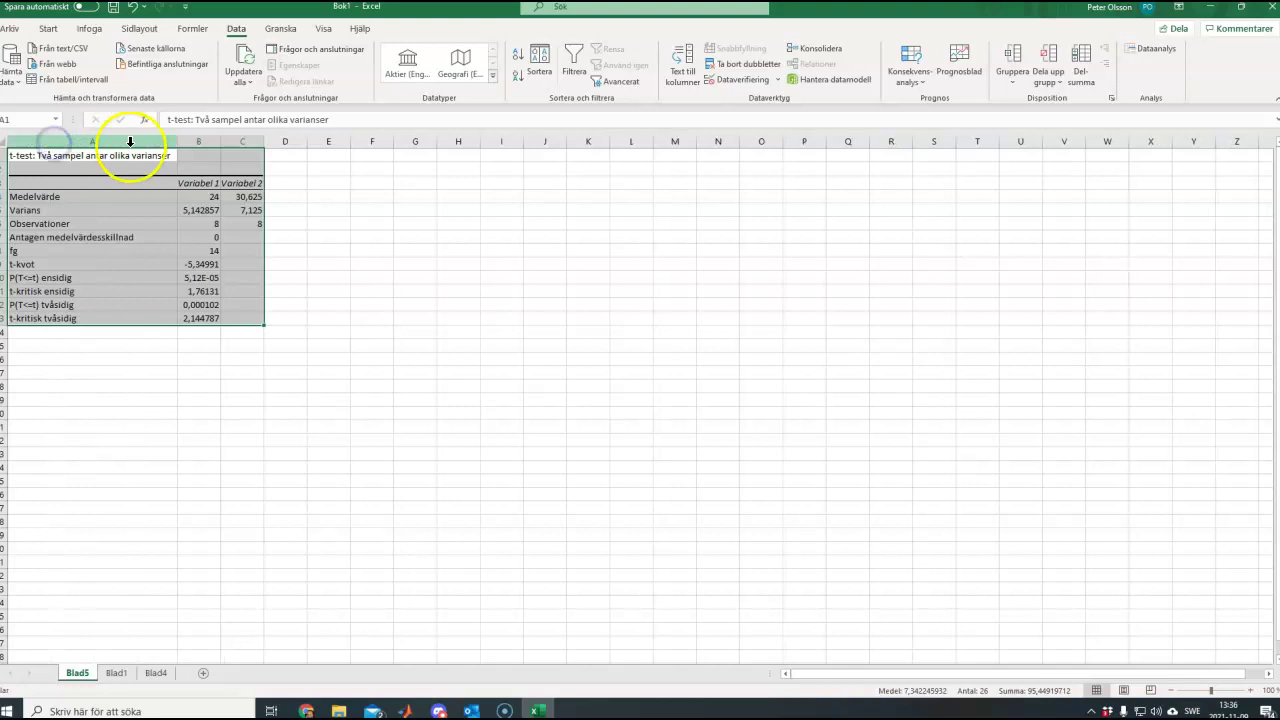
{"action": "double_click", "coordinate": [221, 141]}
{"action": "double_click", "coordinate": [282, 141]}
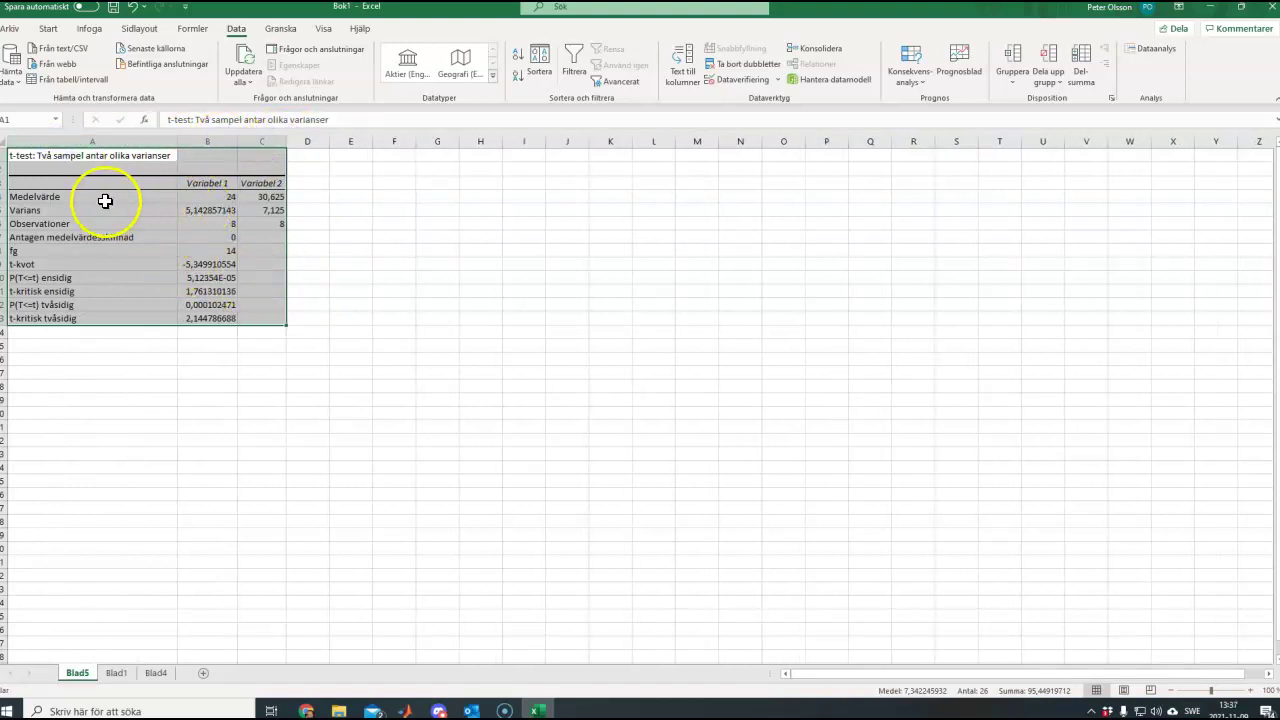
Compare the group means in the t-test output on Blad5 with the calculated means on Blad4
{"action": "left_click", "coordinate": [41, 194]}
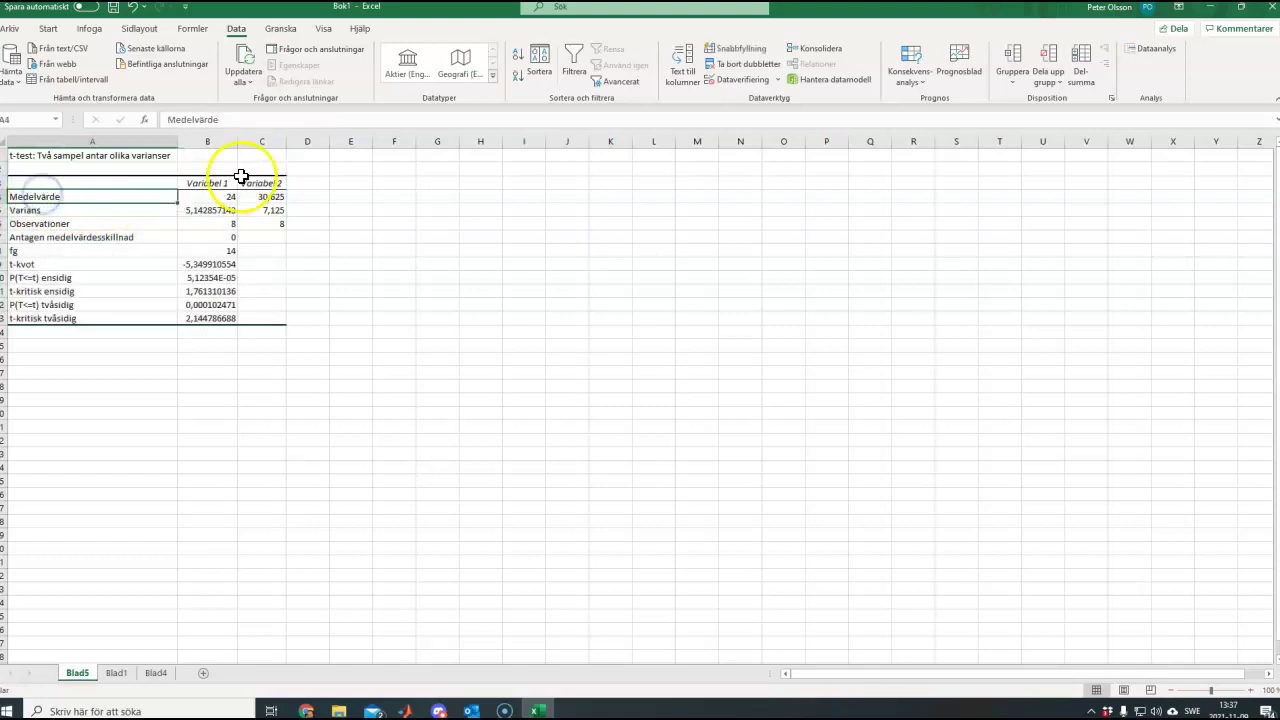
{"action": "left_click", "coordinate": [111, 214]}
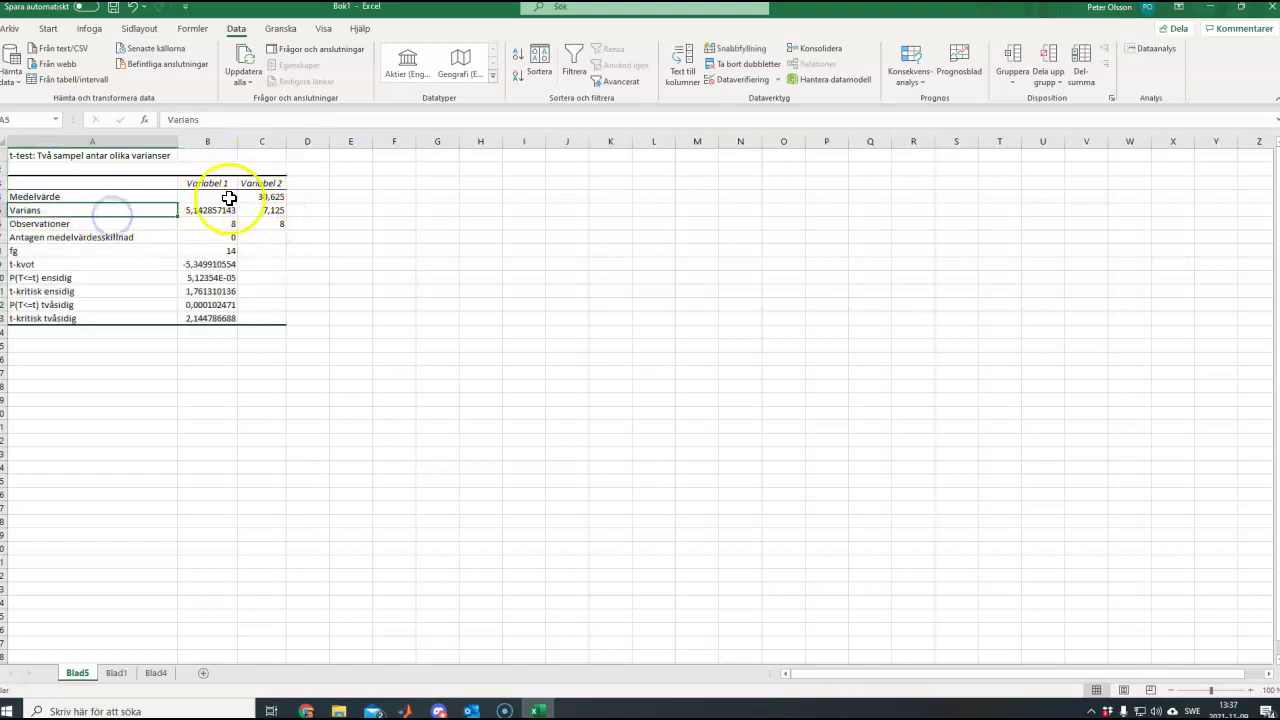
{"action": "left_click", "coordinate": [156, 673]}
{"action": "left_click", "coordinate": [71, 423]}
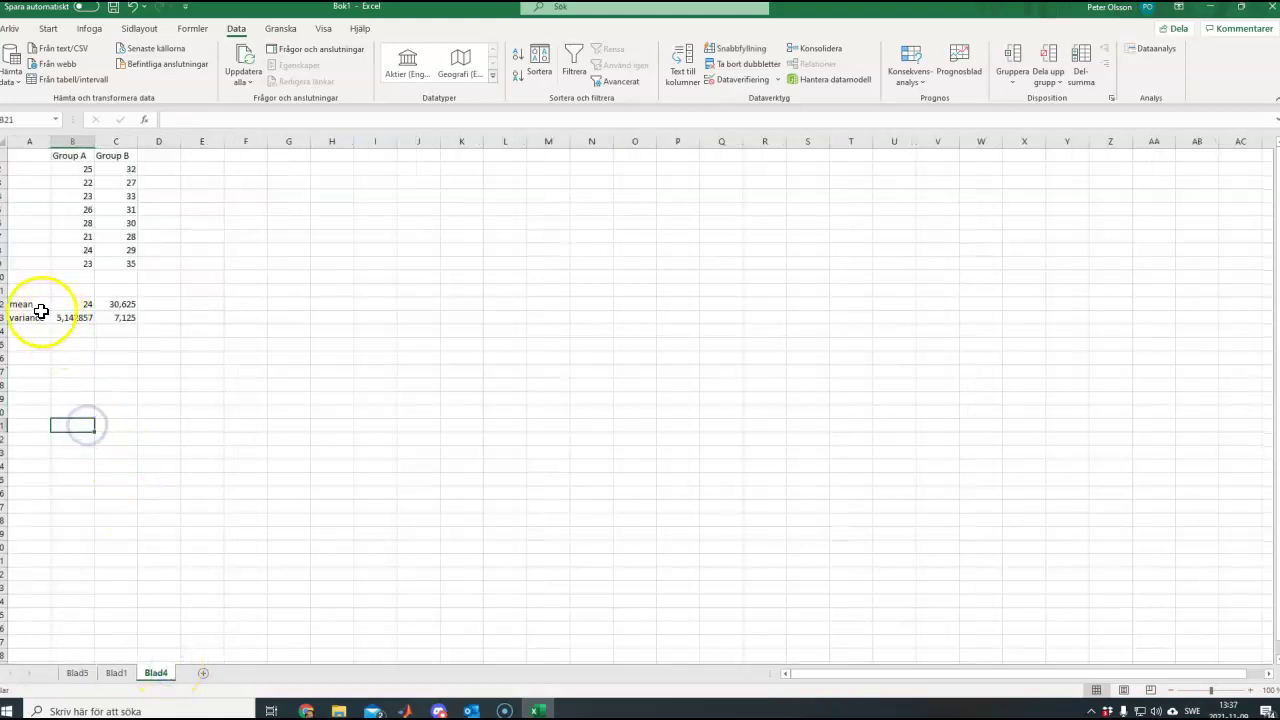
{"action": "left_click", "coordinate": [80, 299]}
{"action": "left_click_drag", "start_coordinate": [70, 170], "coordinate": [71, 264]}
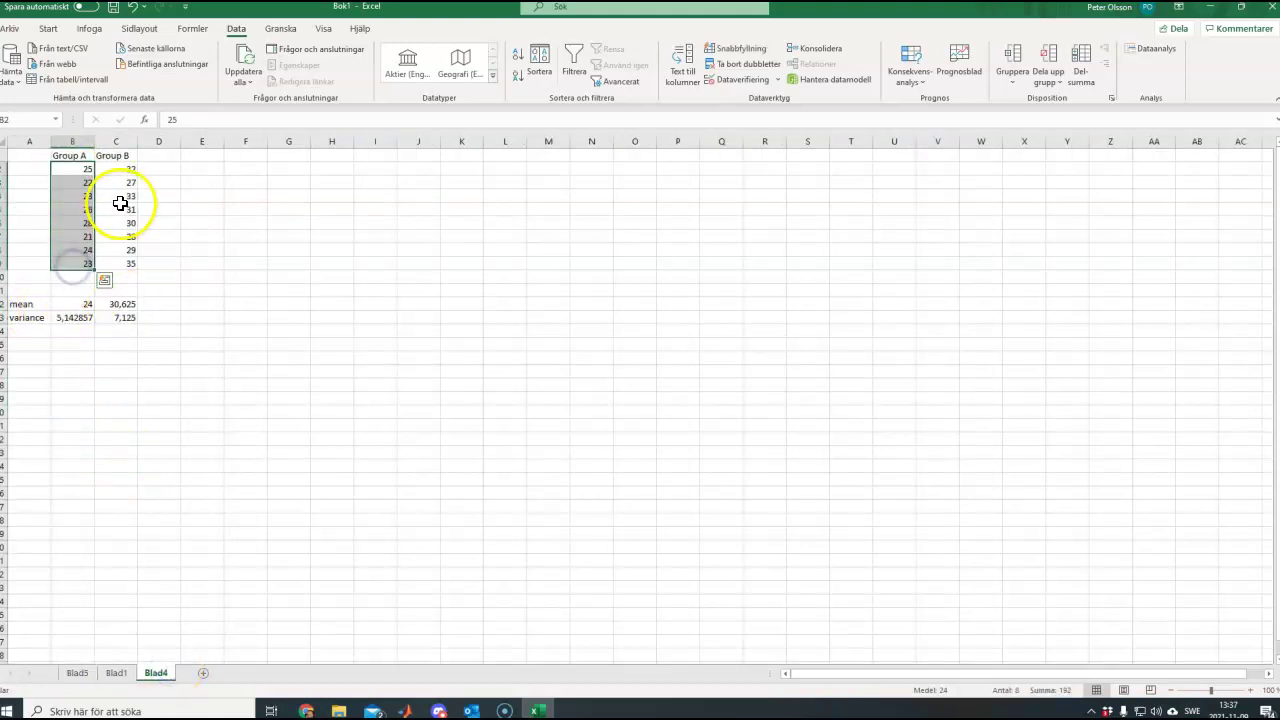
{"action": "left_click", "coordinate": [122, 303]}
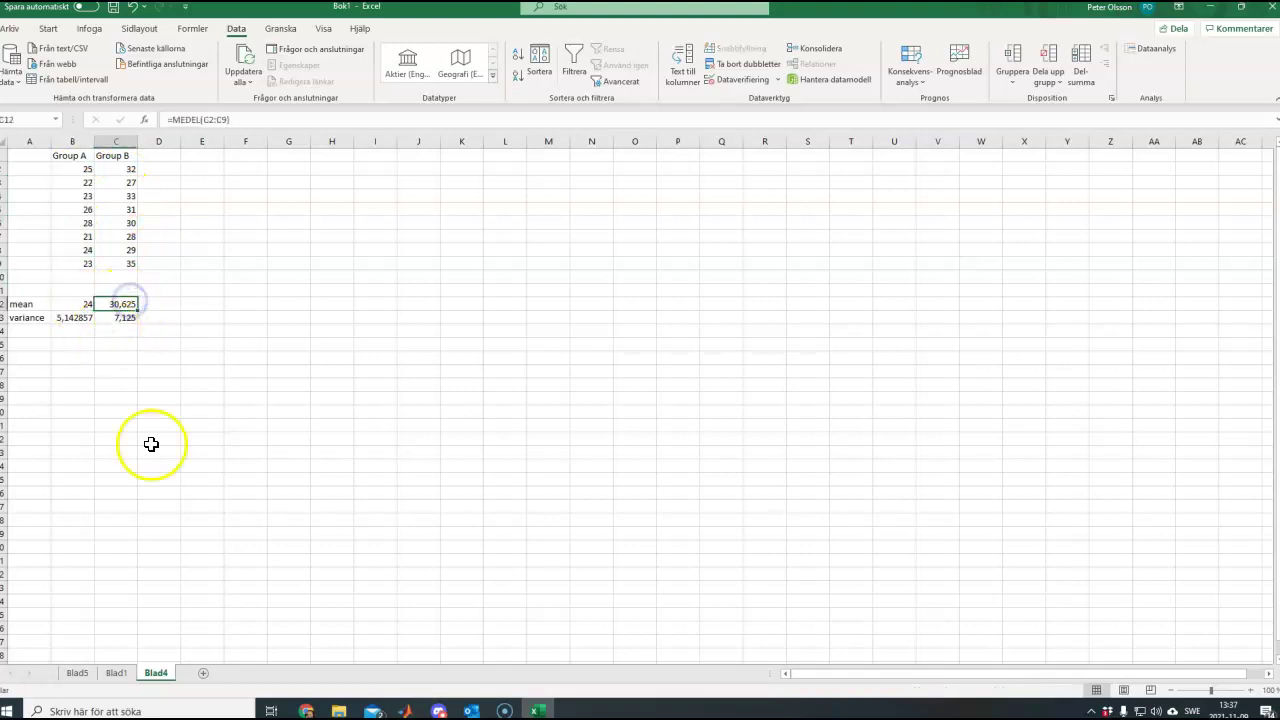
{"action": "left_click", "coordinate": [77, 673]}
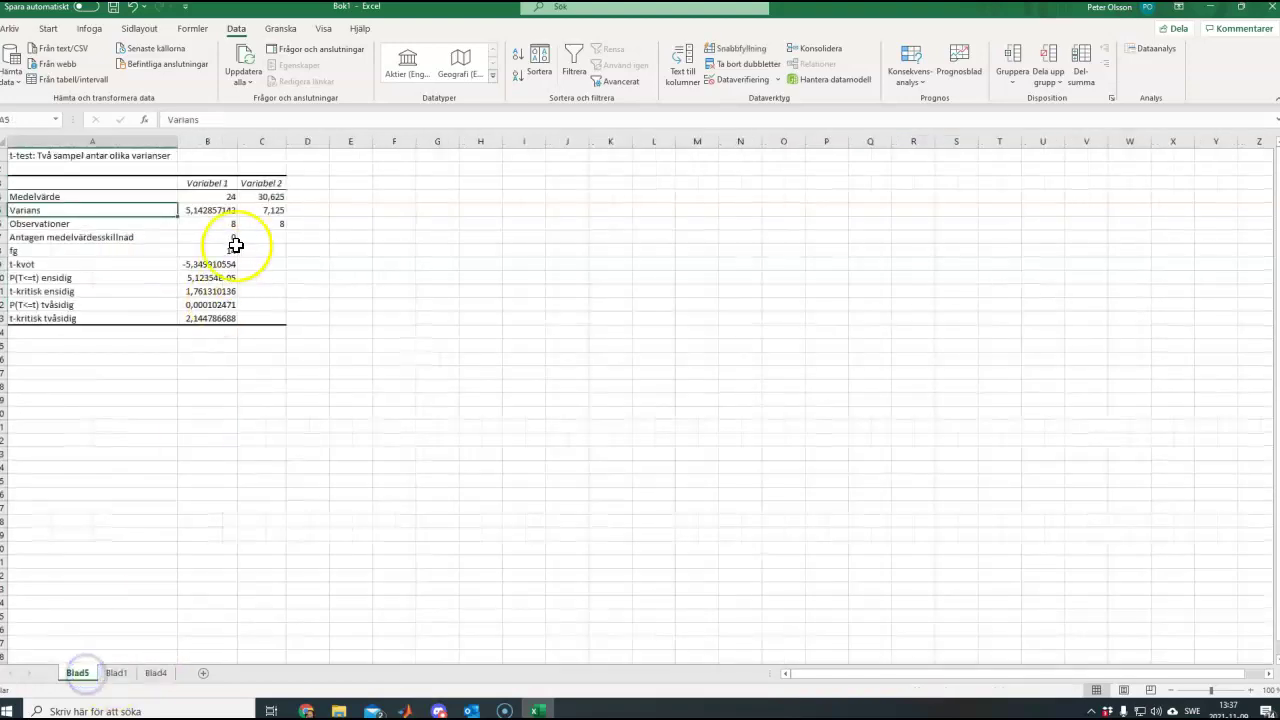
Check the Group A variance formula on Blad4 and compare the variances with the t-test output on Blad5
{"action": "left_click", "coordinate": [157, 674]}
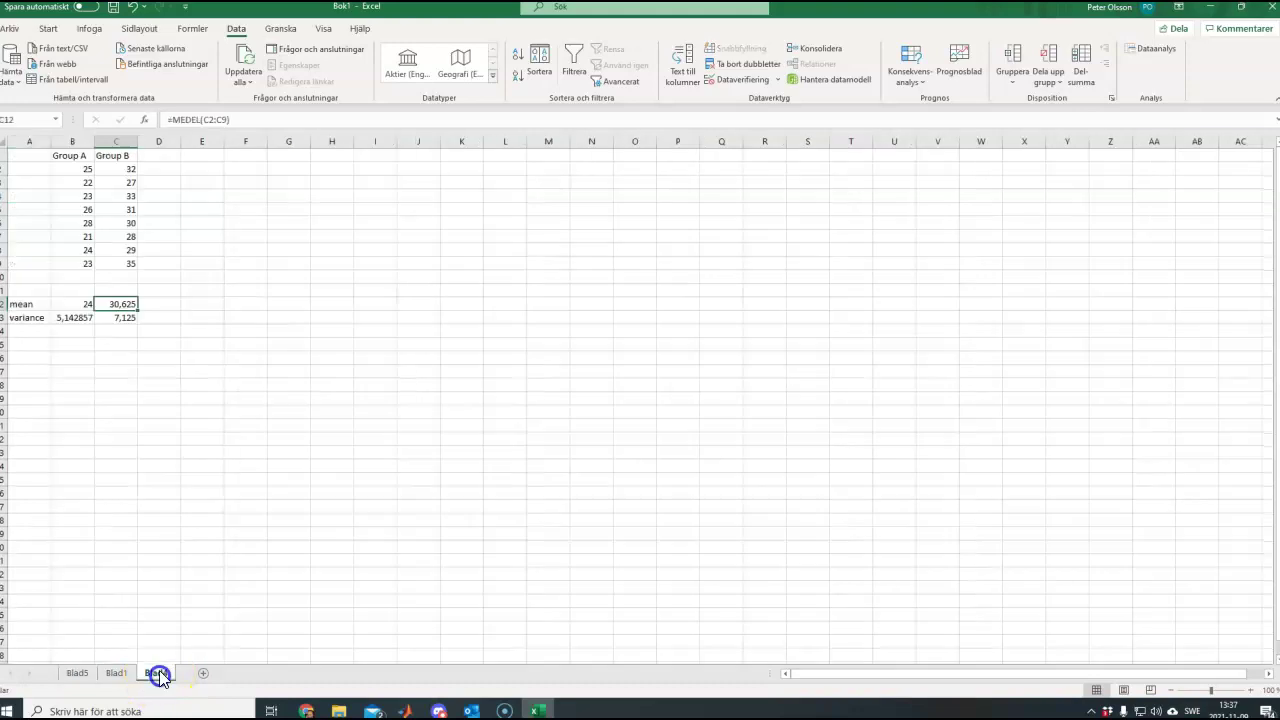
{"action": "left_click", "coordinate": [25, 316]}
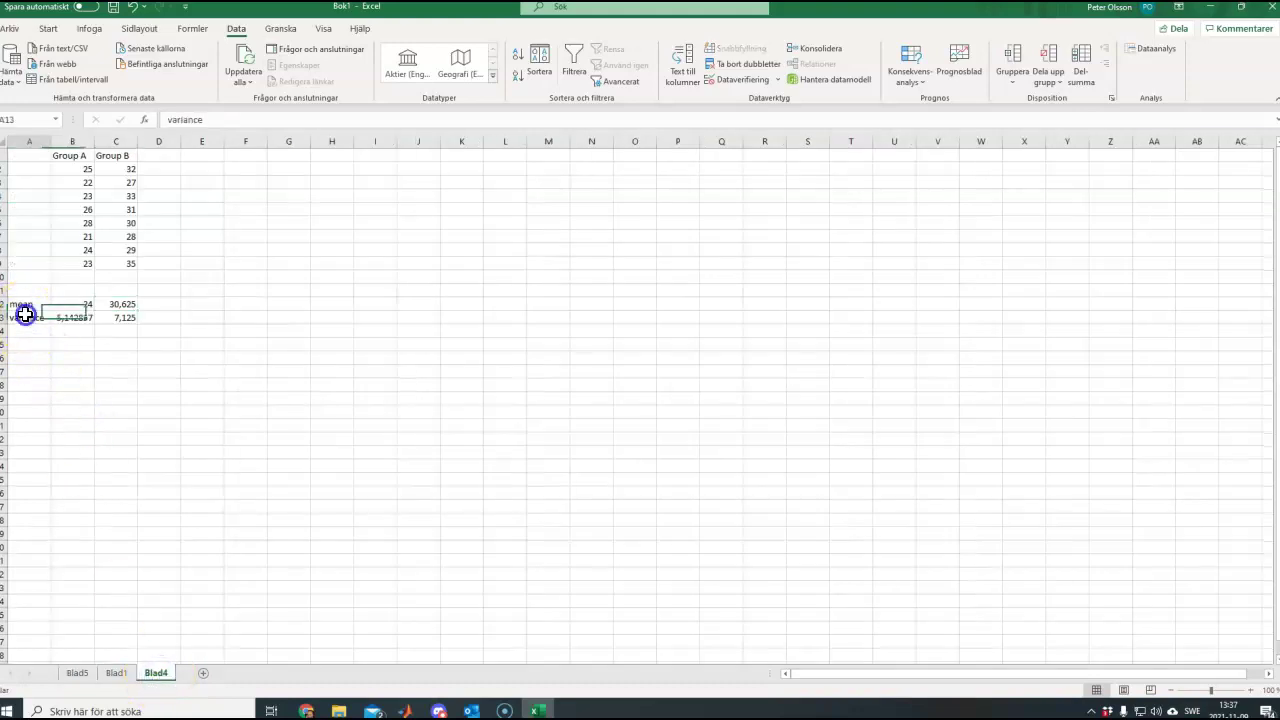
{"action": "left_click", "coordinate": [77, 315]}
{"action": "double_click", "coordinate": [78, 315]}
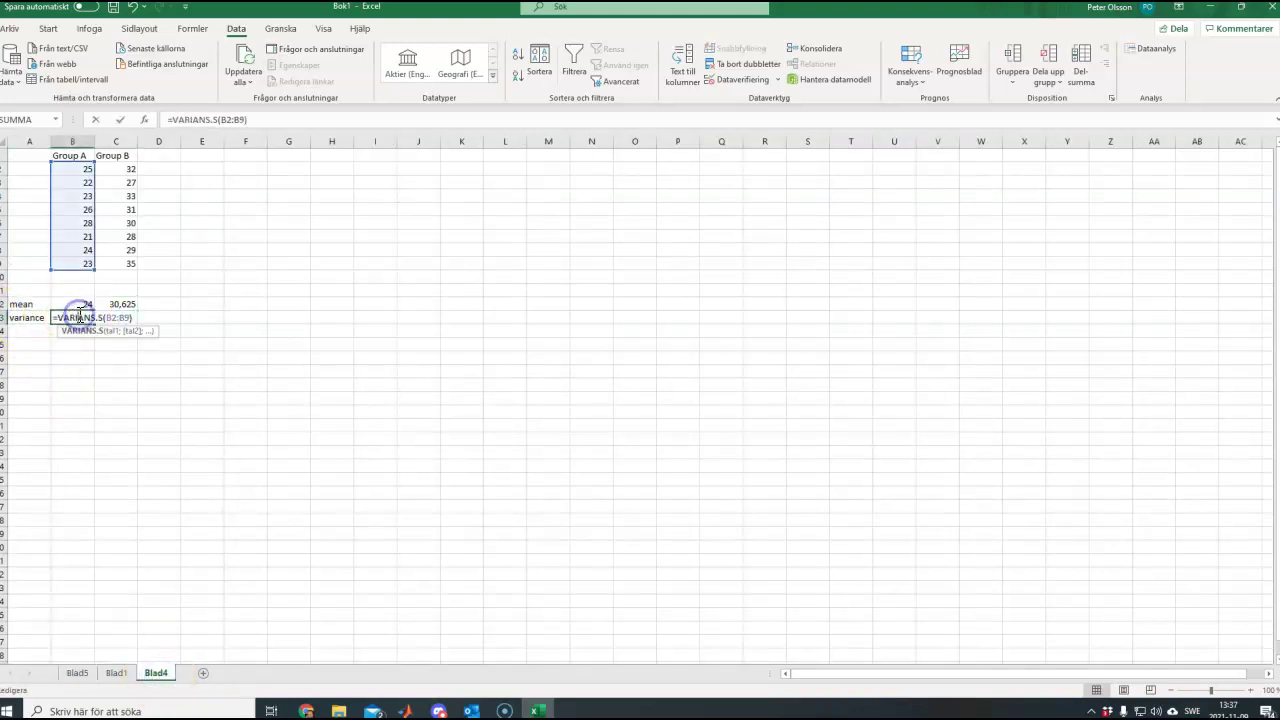
{"action": "key", "text": "Return"}
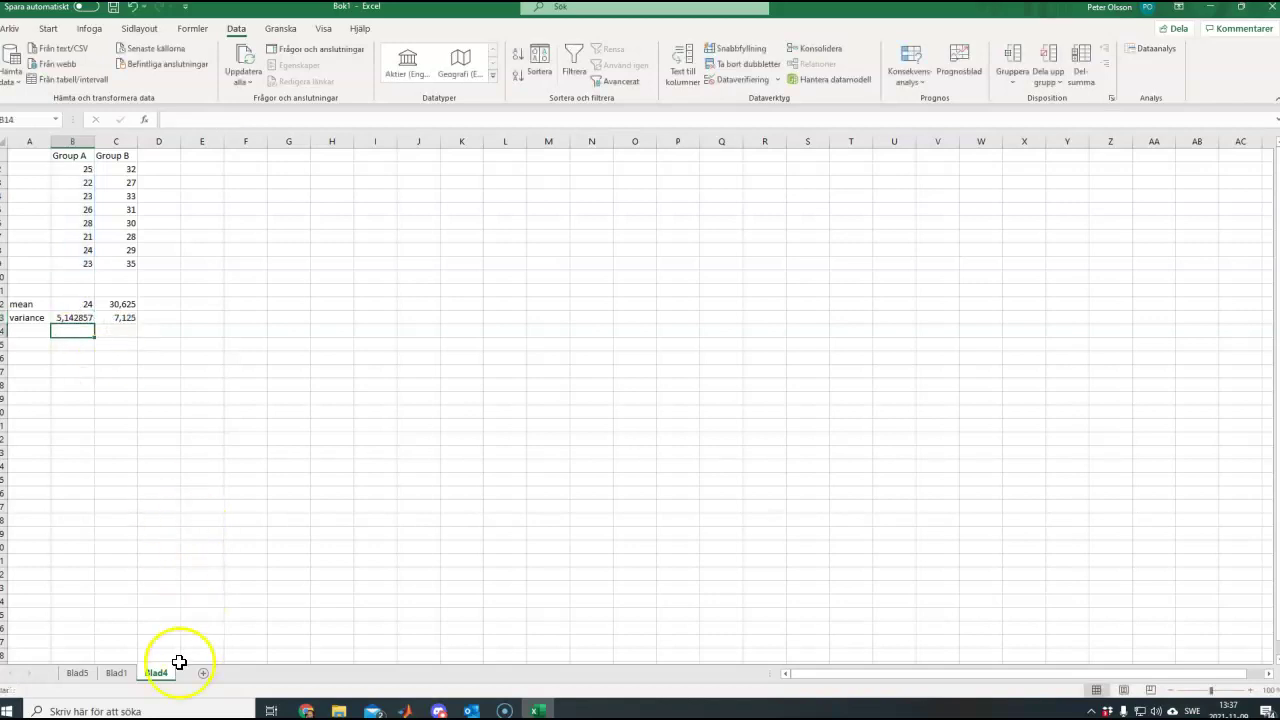
{"action": "left_click", "coordinate": [80, 675]}
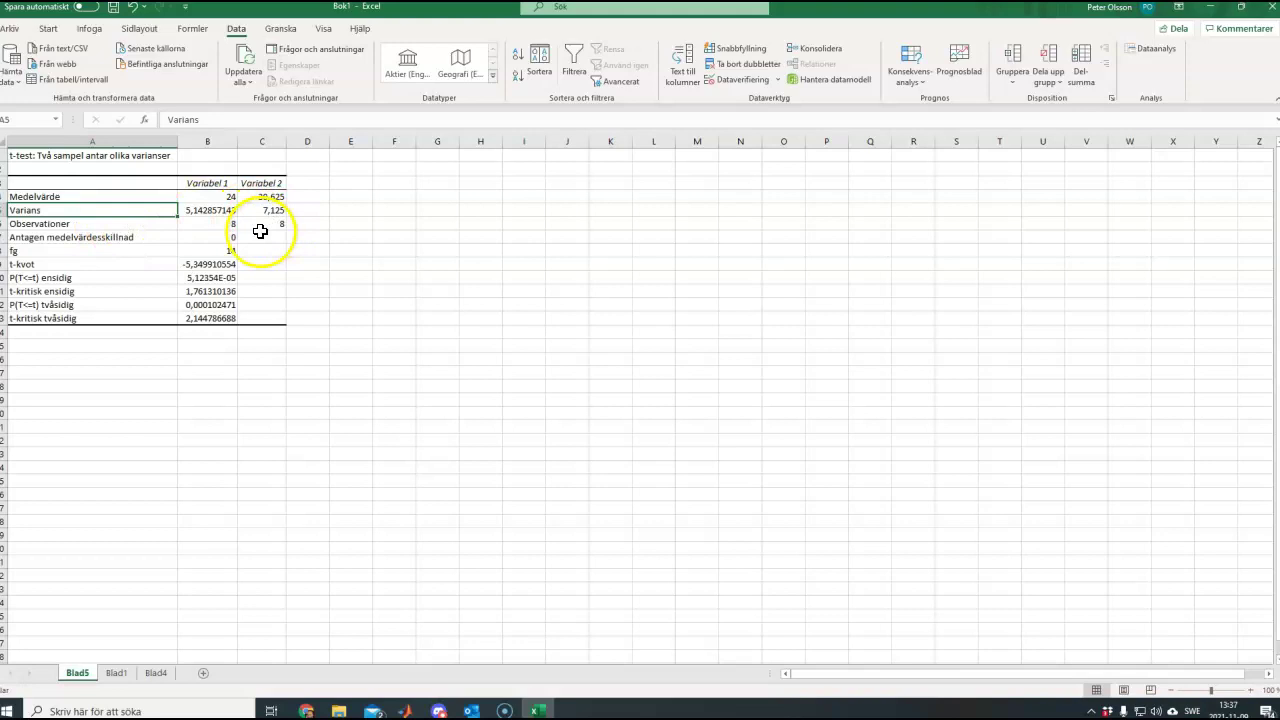
Examine the t-statistic, the one-tailed and two-tailed p-values, the observations and the variance in the t-test output
{"action": "left_click", "coordinate": [80, 262]}
{"action": "left_click_drag", "start_coordinate": [152, 267], "coordinate": [190, 305]}
{"action": "left_click", "coordinate": [184, 362]}
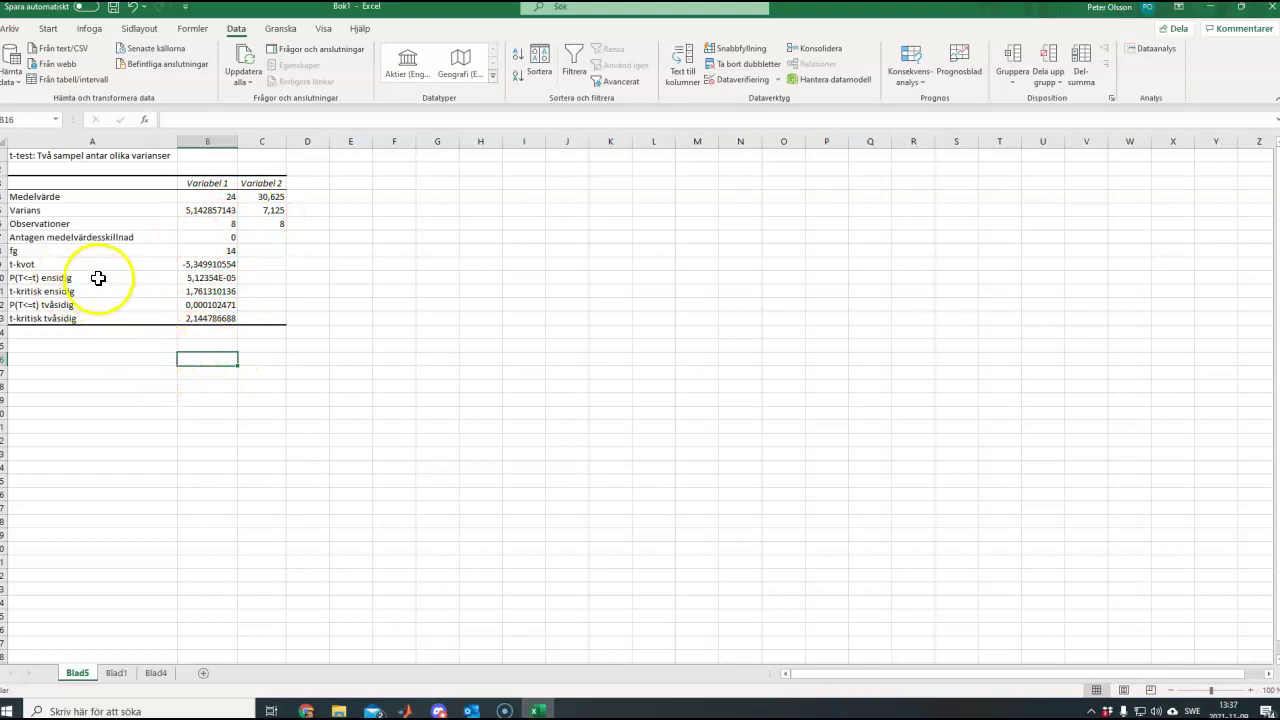
{"action": "left_click", "coordinate": [55, 277]}
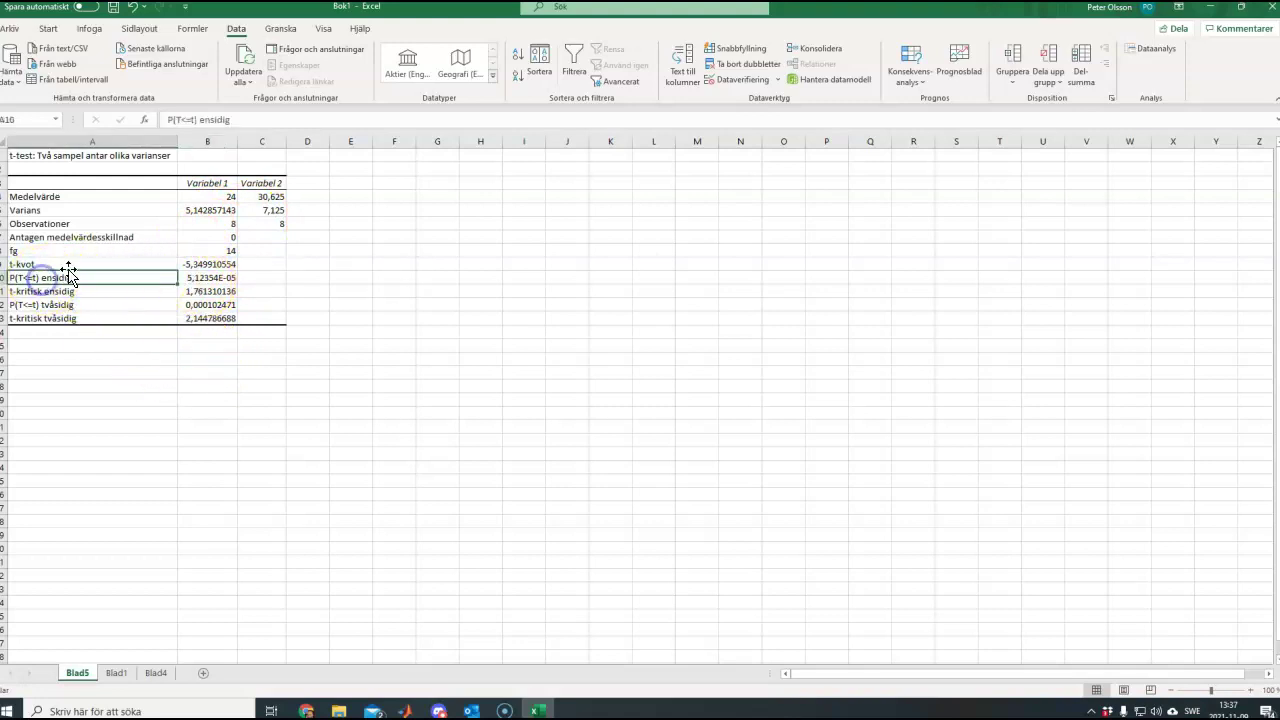
{"action": "left_click", "coordinate": [174, 120]}
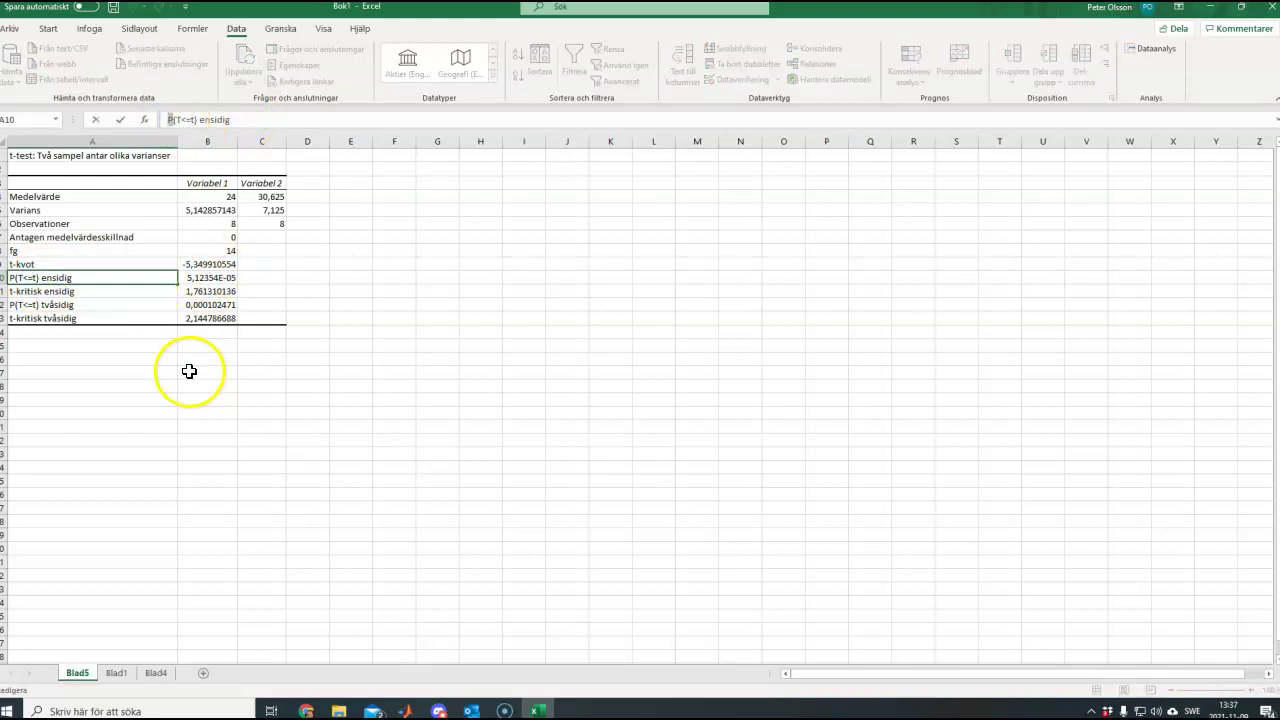
{"action": "left_click", "coordinate": [103, 371]}
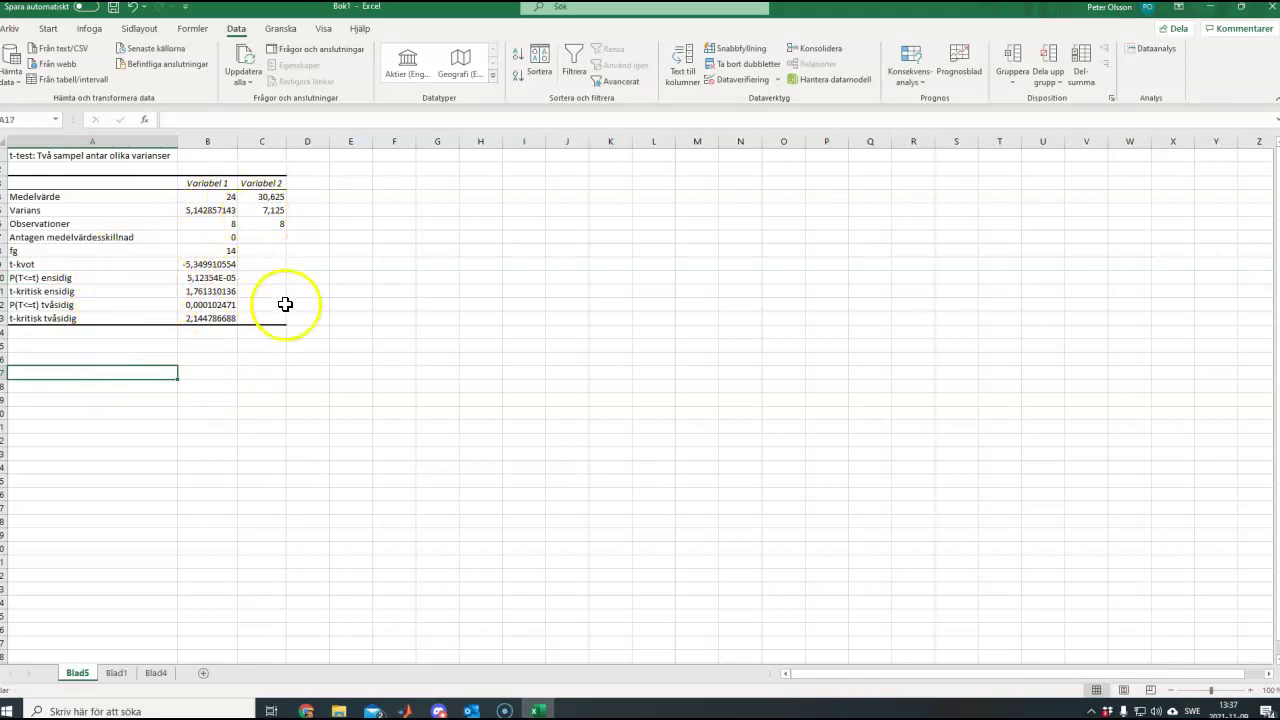
{"action": "left_click", "coordinate": [210, 225]}
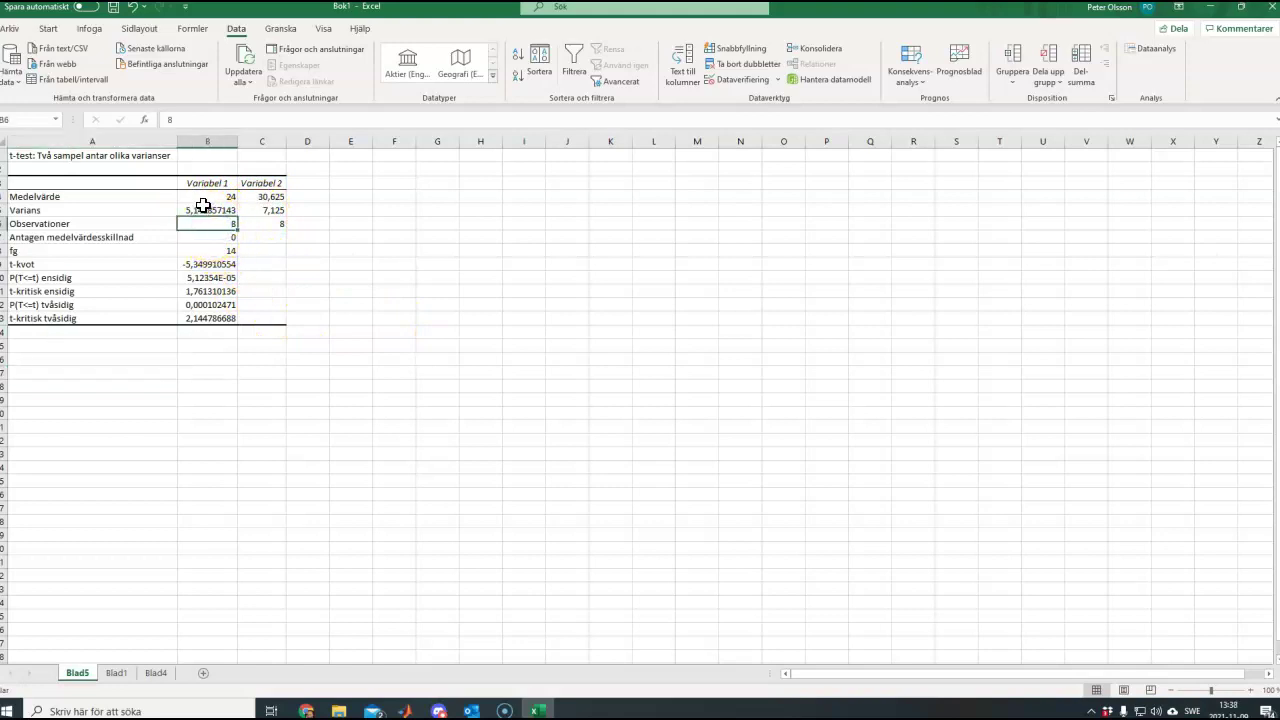
{"action": "left_click", "coordinate": [193, 210]}
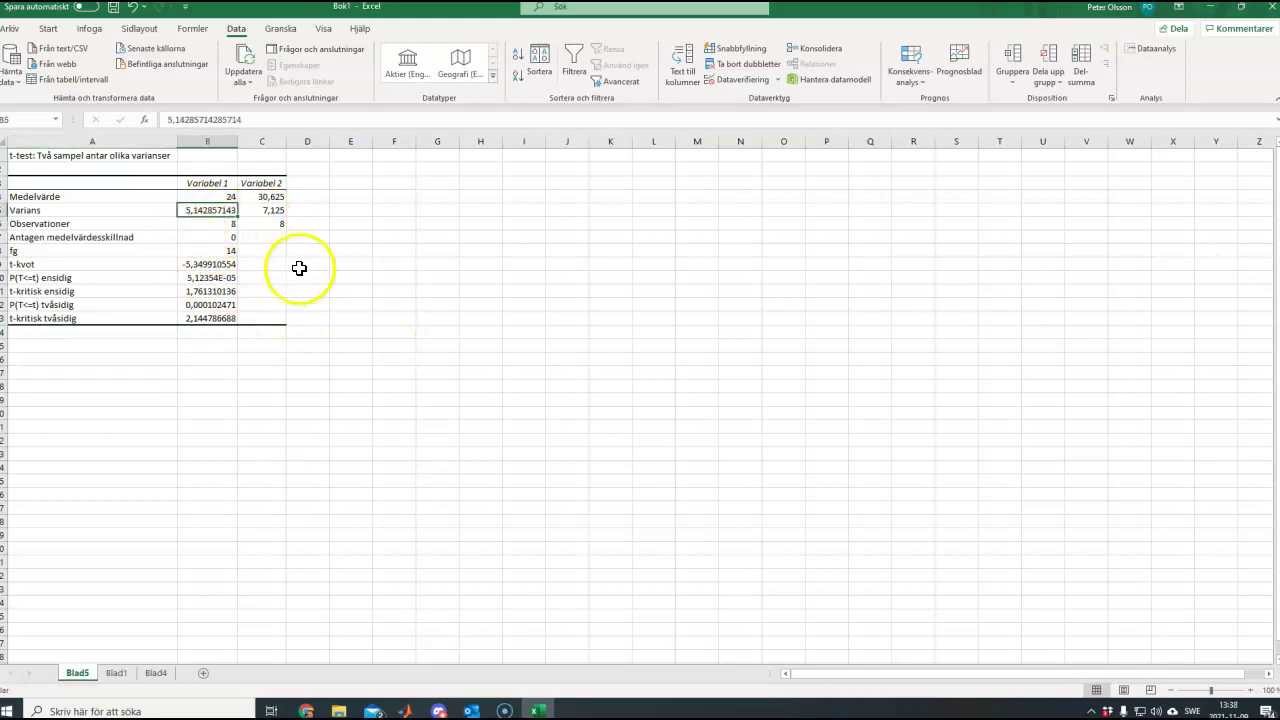
Inspect the full decimal value of the one-tailed p-value and compare it with the two-tailed p-value in the t-test output
{"action": "left_click", "coordinate": [205, 277]}
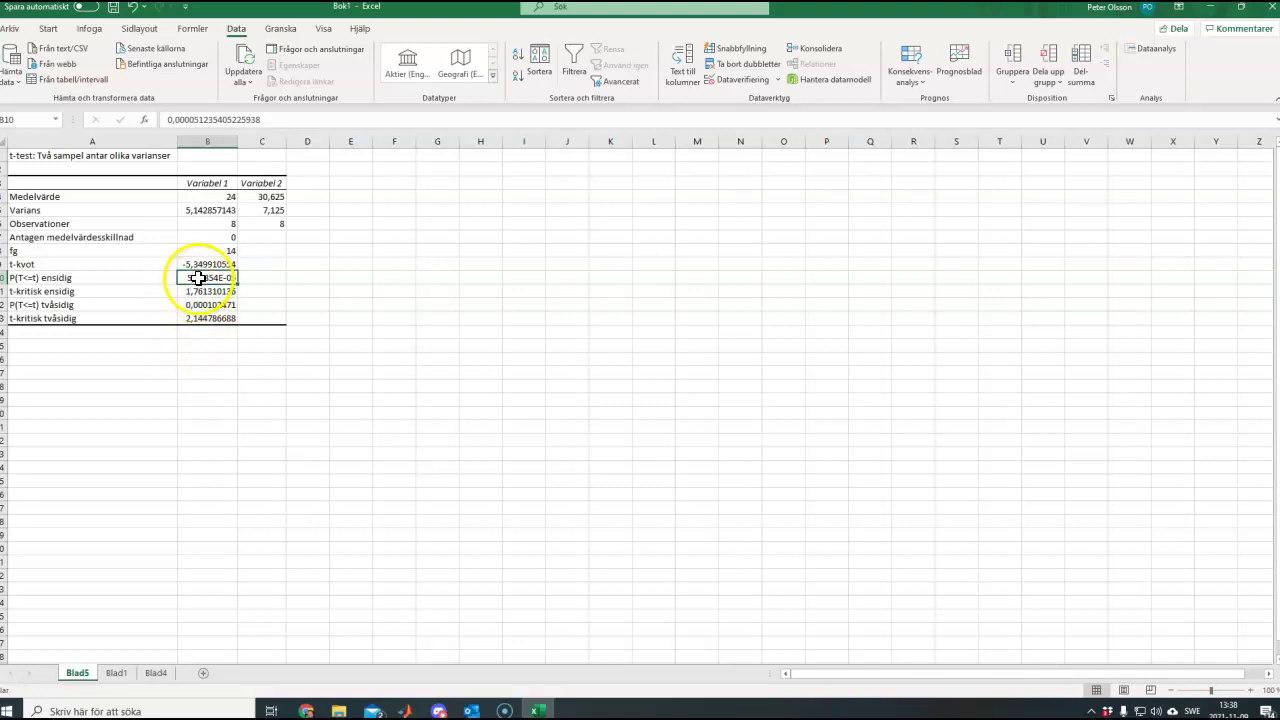
{"action": "left_click", "coordinate": [199, 120]}
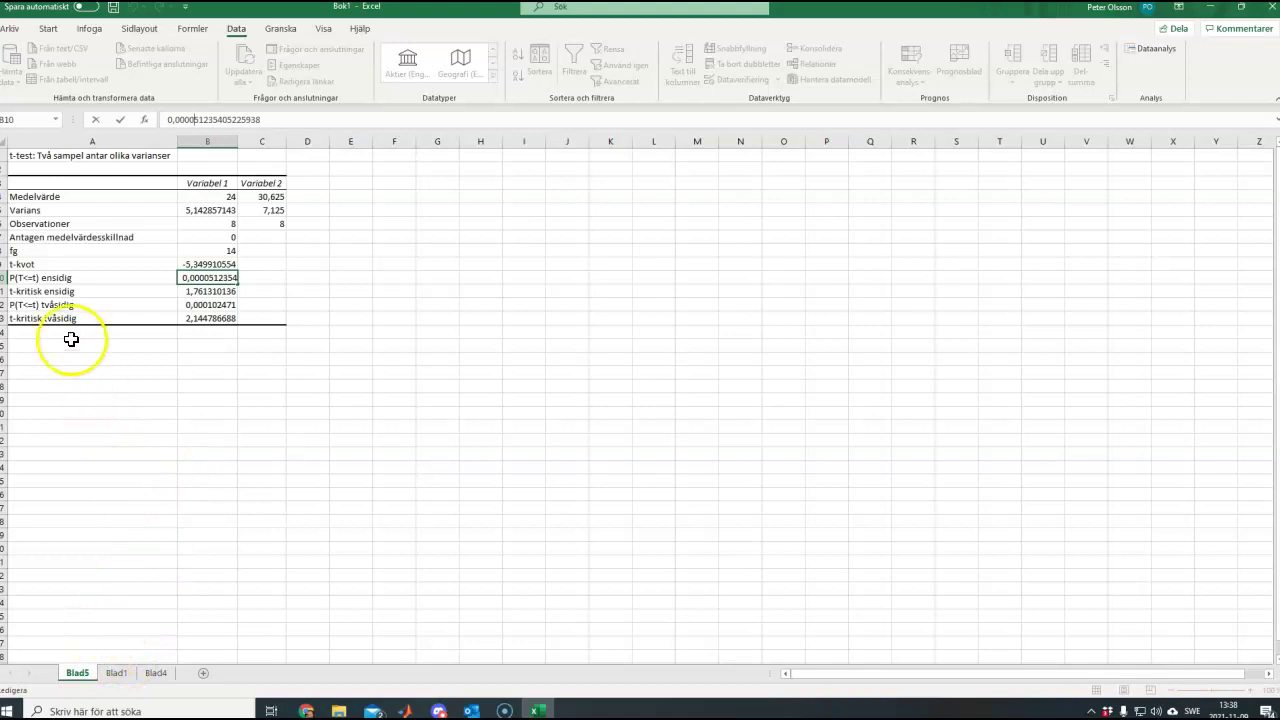
{"action": "left_click", "coordinate": [207, 307]}
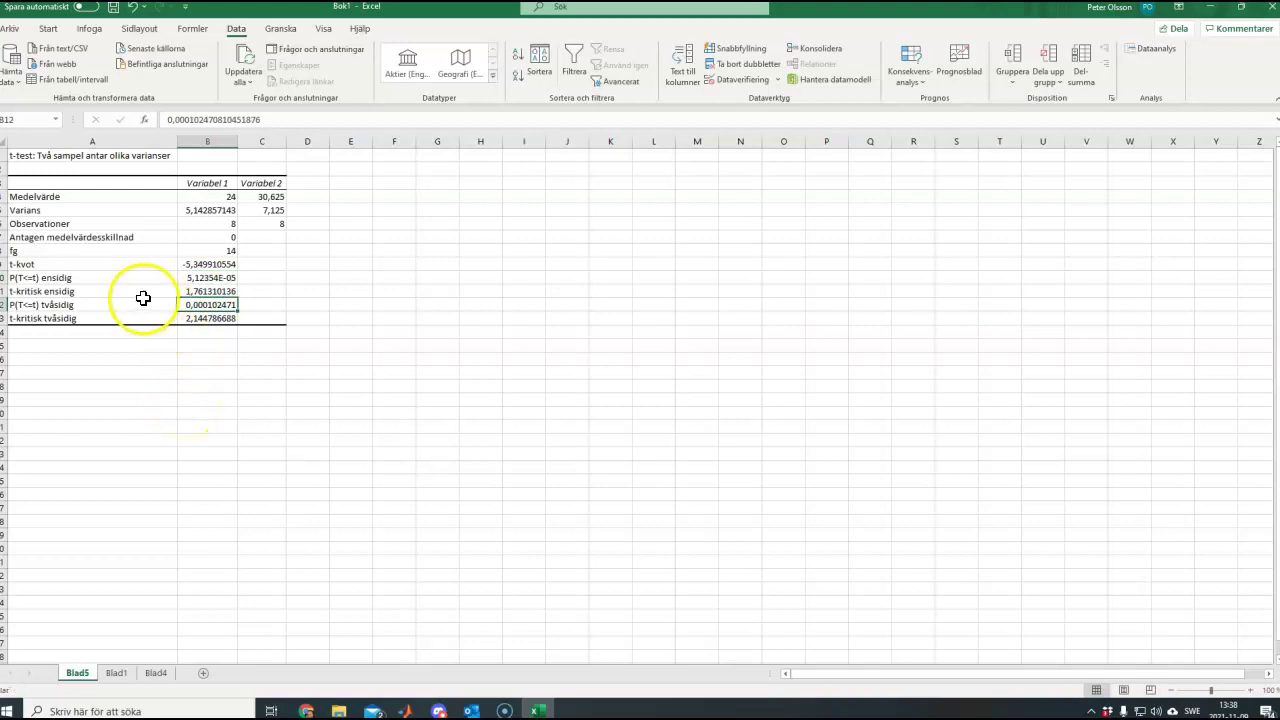
{"action": "left_click", "coordinate": [95, 276]}
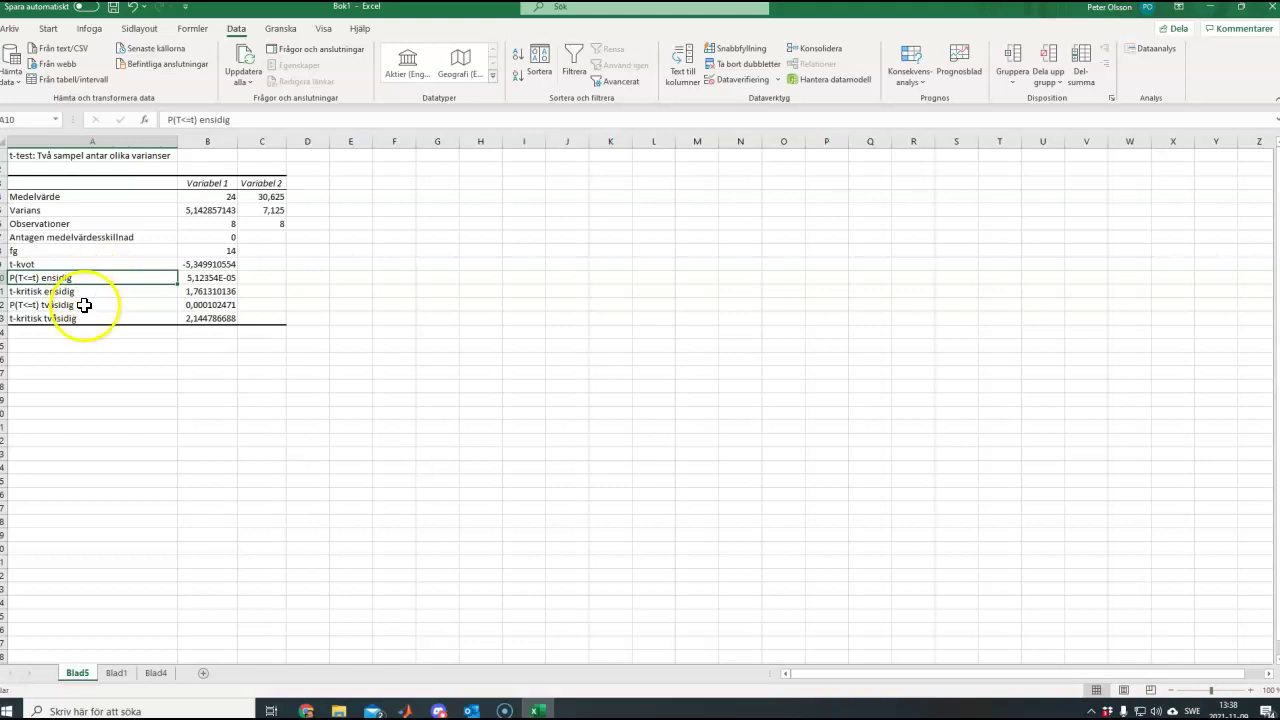
{"action": "left_click", "coordinate": [92, 307]}
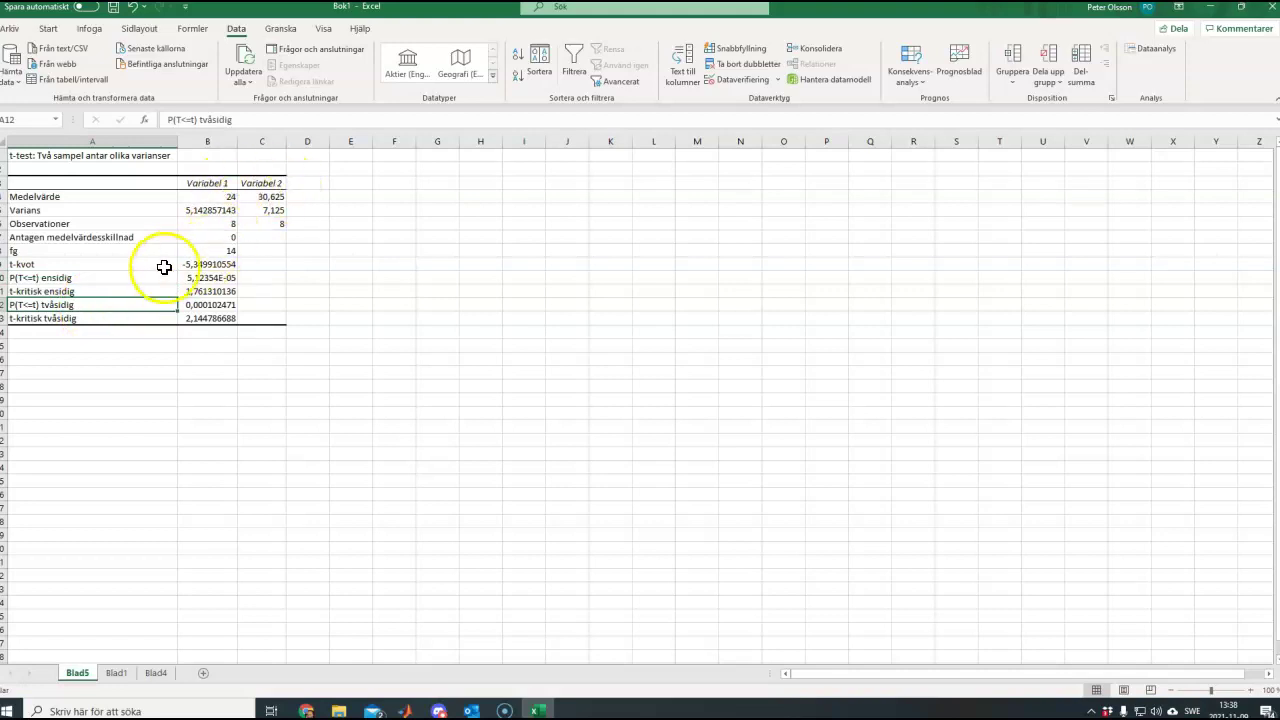
Examine the leading decimals of the two-tailed p-value at full precision
{"action": "left_click", "coordinate": [212, 304]}
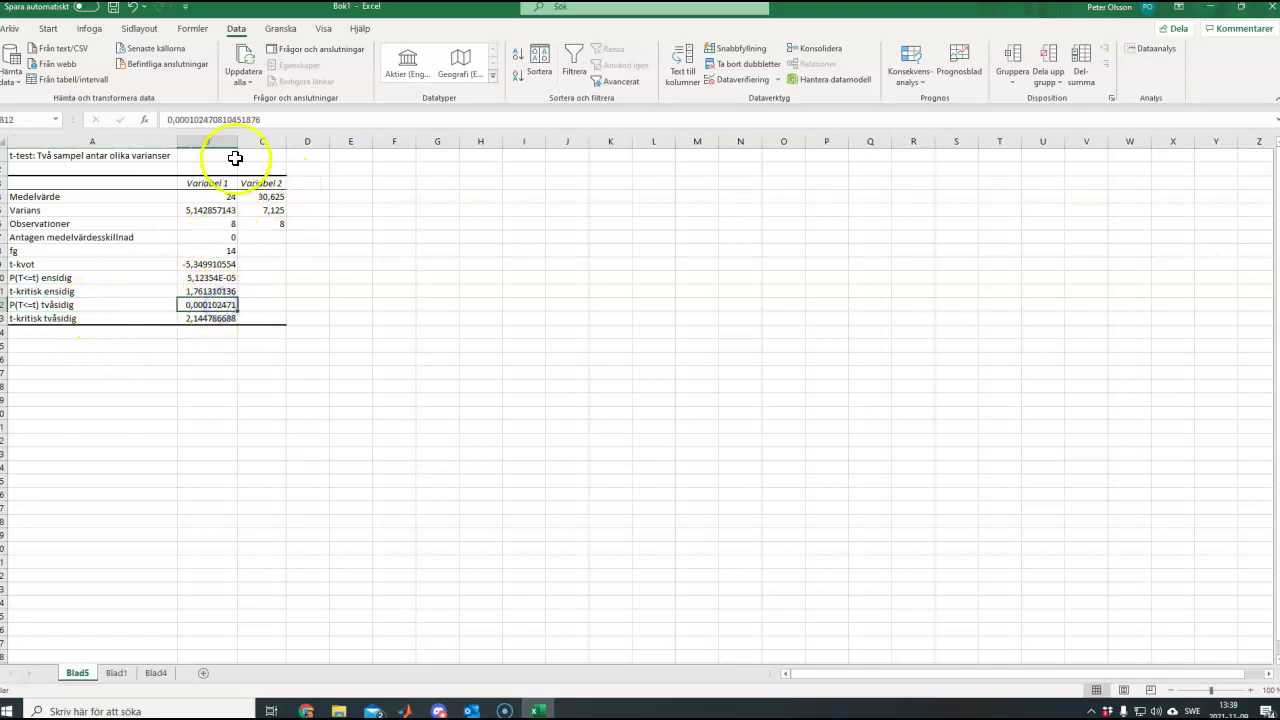
{"action": "left_click", "coordinate": [151, 360]}
{"action": "left_click", "coordinate": [206, 305]}
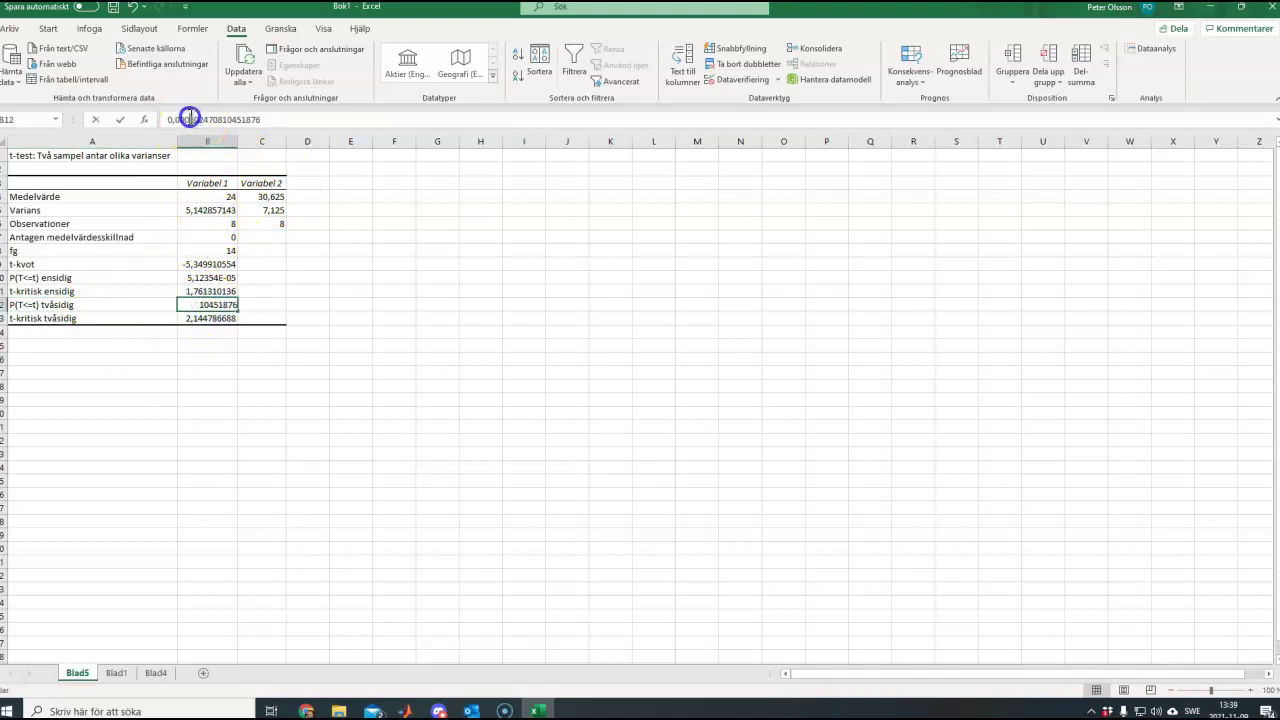
{"action": "left_click", "coordinate": [189, 118]}
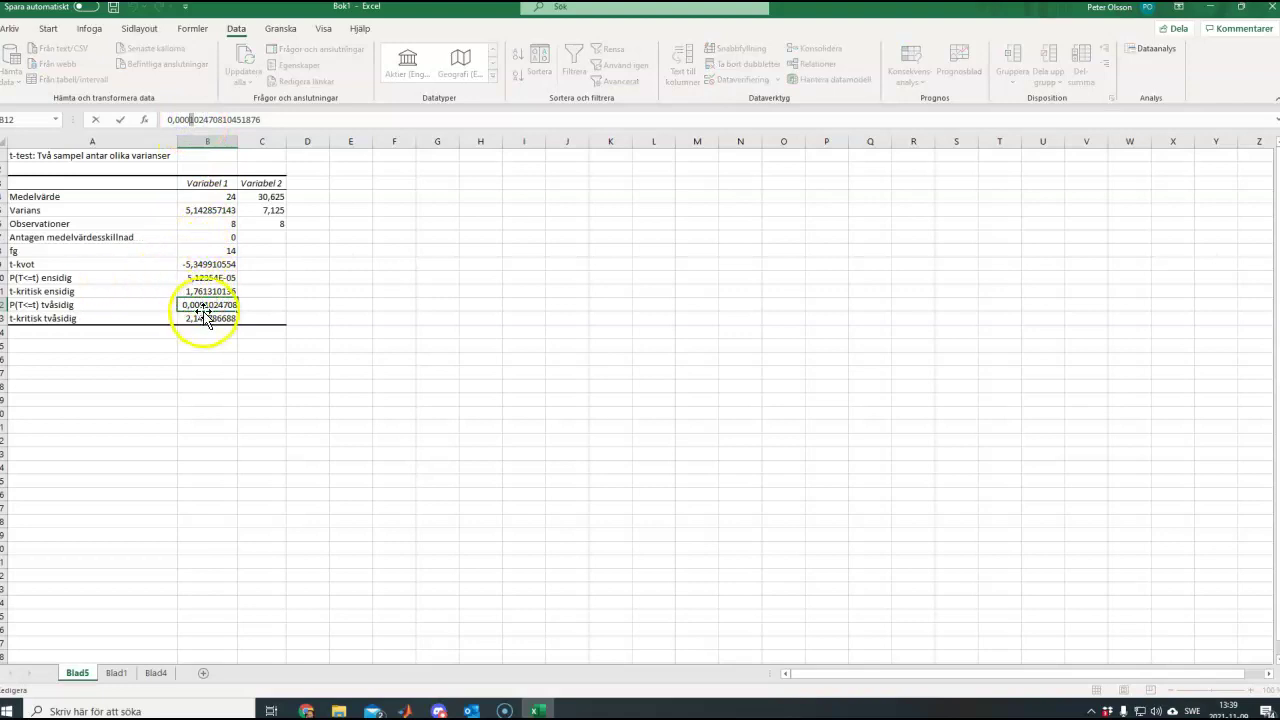
{"action": "left_click", "coordinate": [151, 362]}
{"action": "left_click", "coordinate": [220, 305]}
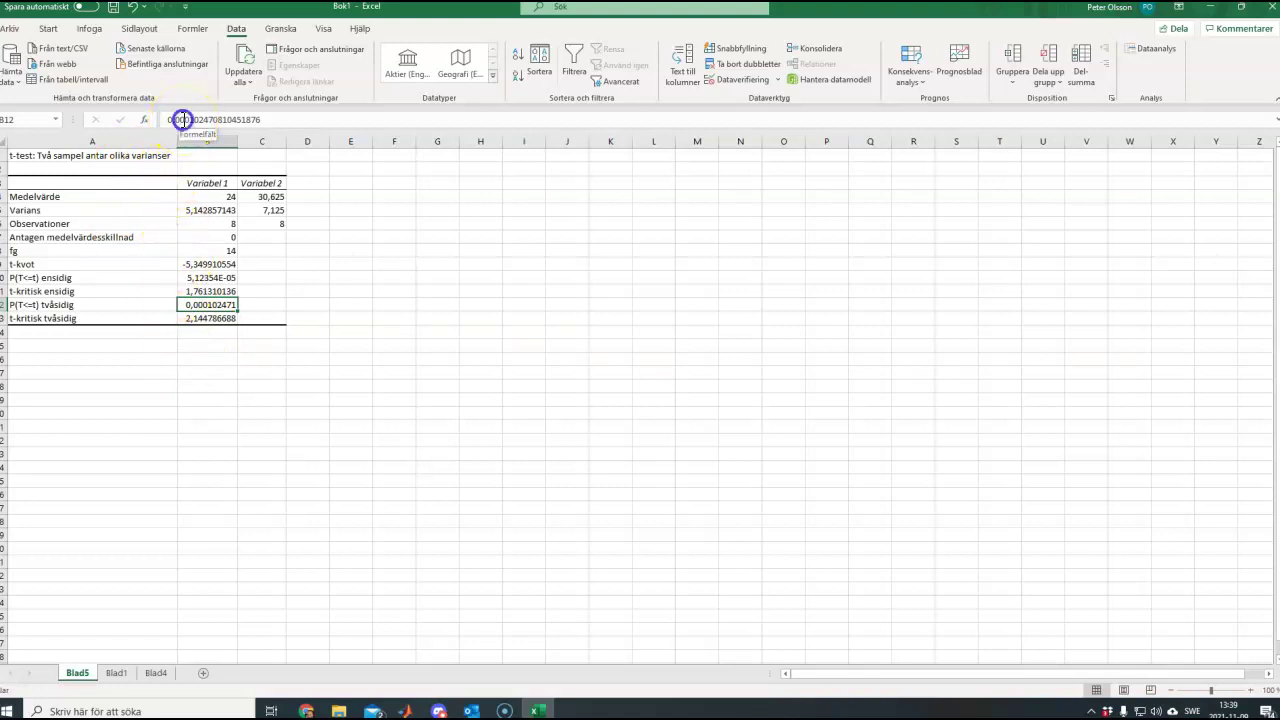
{"action": "left_click", "coordinate": [200, 371]}
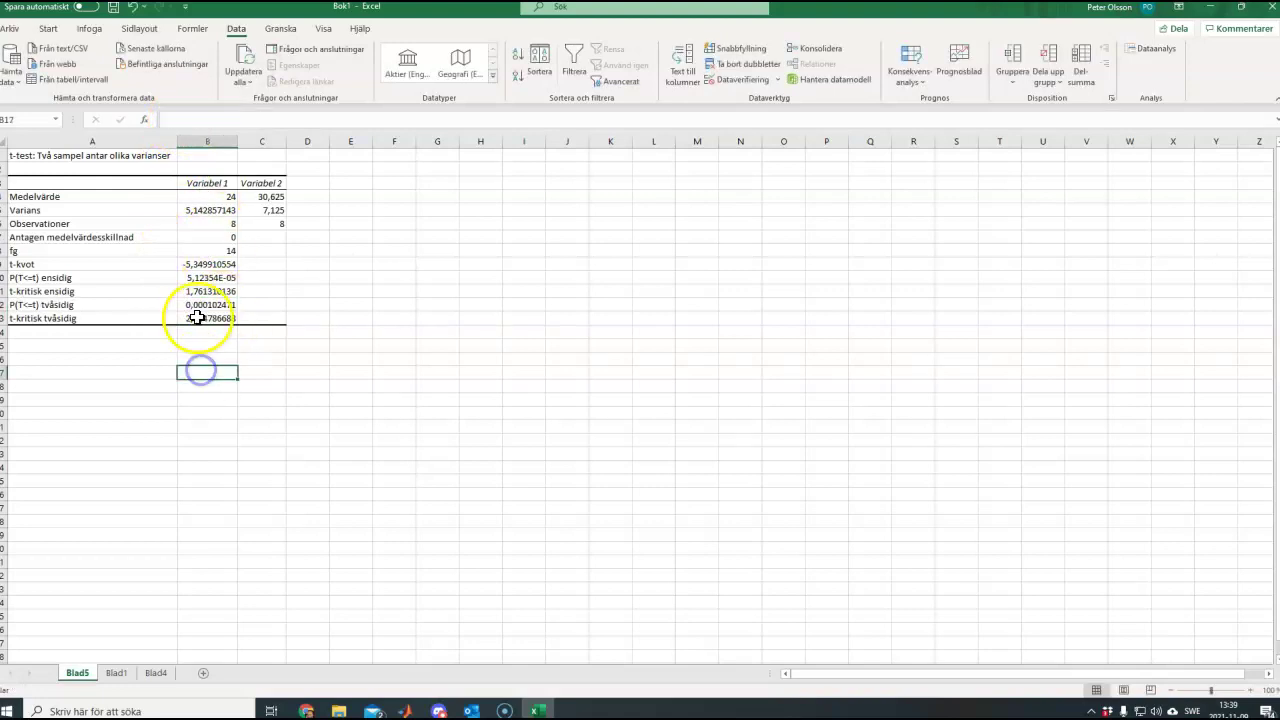
{"action": "left_click", "coordinate": [205, 303]}
{"action": "left_click", "coordinate": [180, 125]}
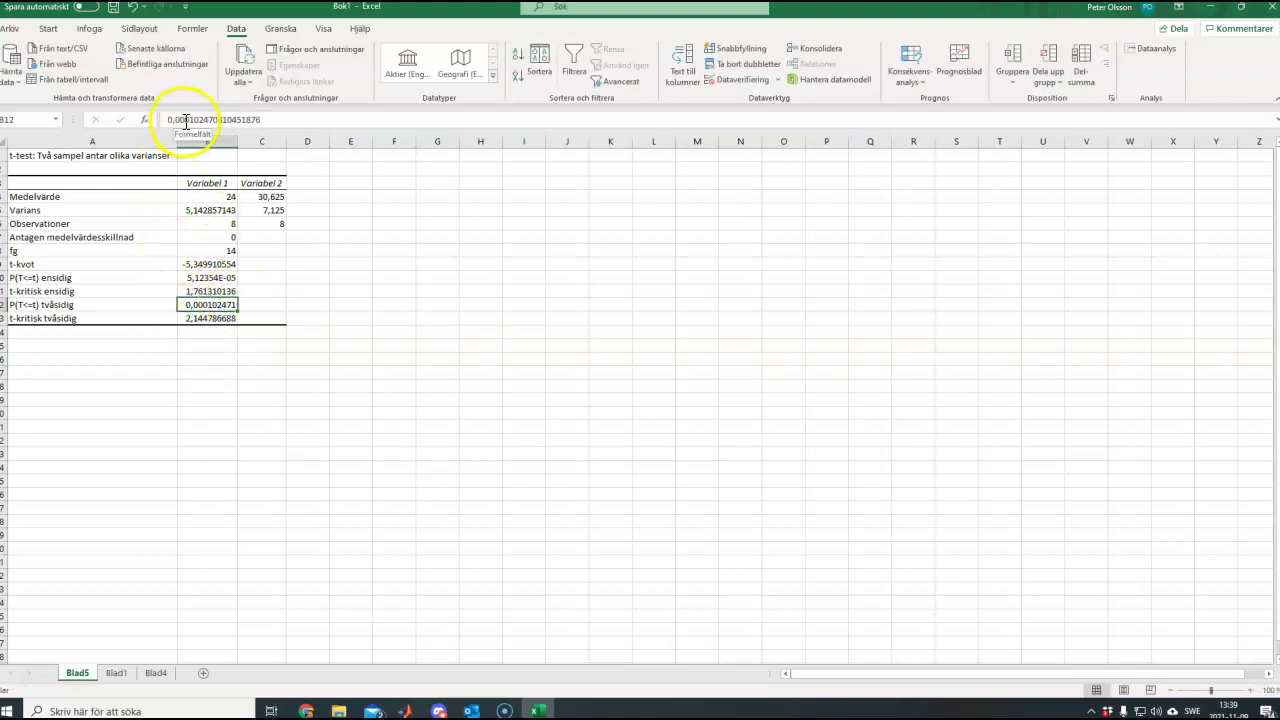
Review the Group A and Group B data on Blad4 alongside the t-test output on Blad5, ending on Blad4
{"action": "left_click", "coordinate": [156, 674]}
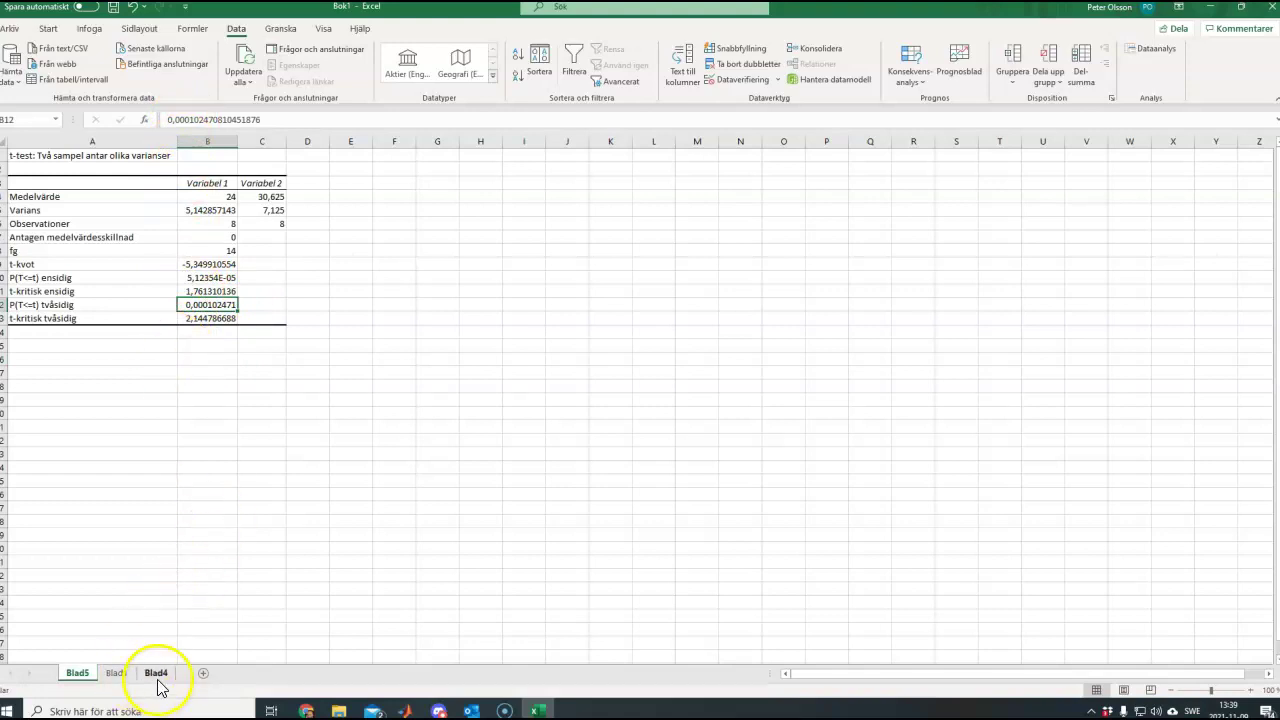
{"action": "left_click_drag", "start_coordinate": [86, 166], "coordinate": [125, 263]}
{"action": "left_click", "coordinate": [196, 227]}
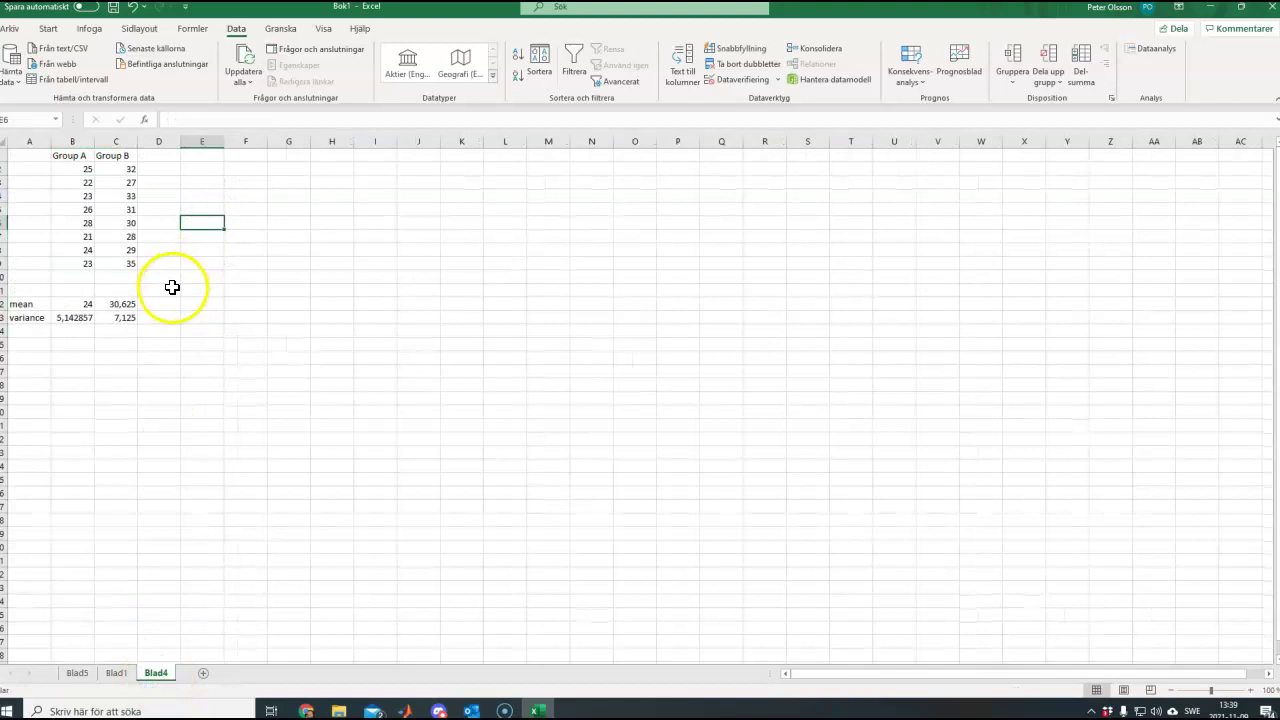
{"action": "left_click", "coordinate": [77, 673]}
{"action": "left_click", "coordinate": [174, 428]}
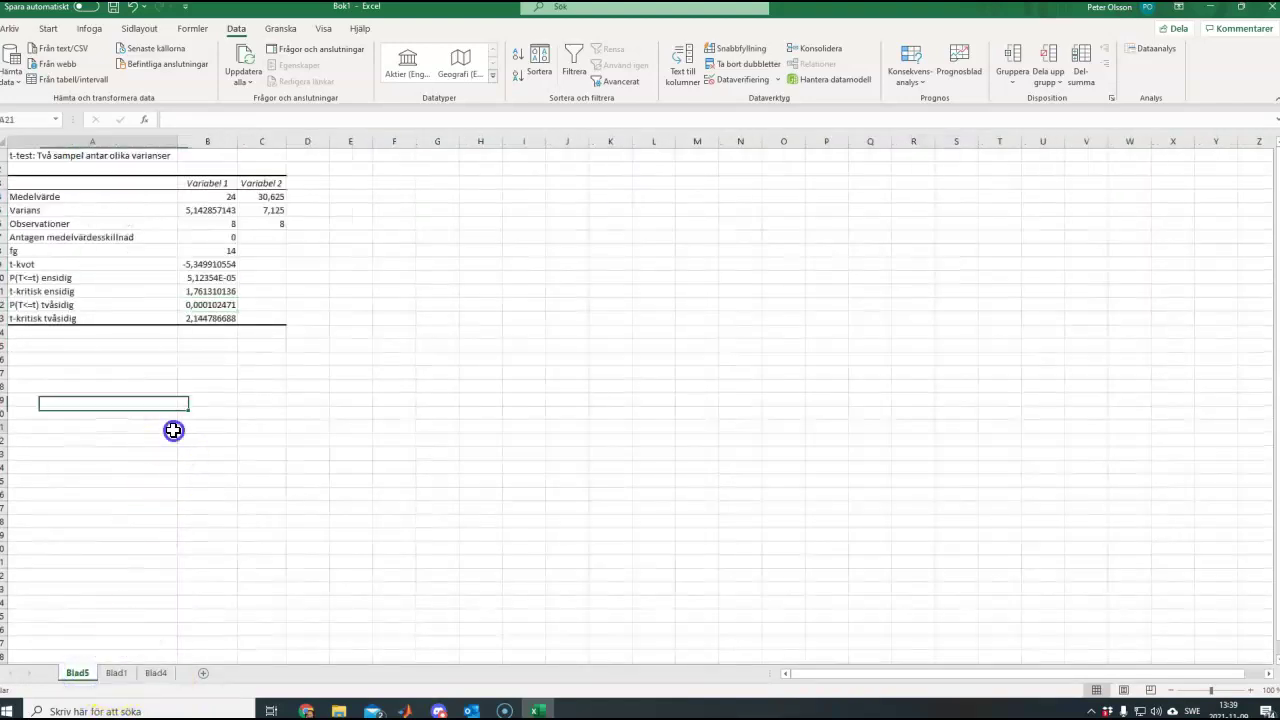
{"action": "left_click", "coordinate": [117, 673]}
{"action": "left_click", "coordinate": [156, 673]}
{"action": "left_click", "coordinate": [203, 425]}
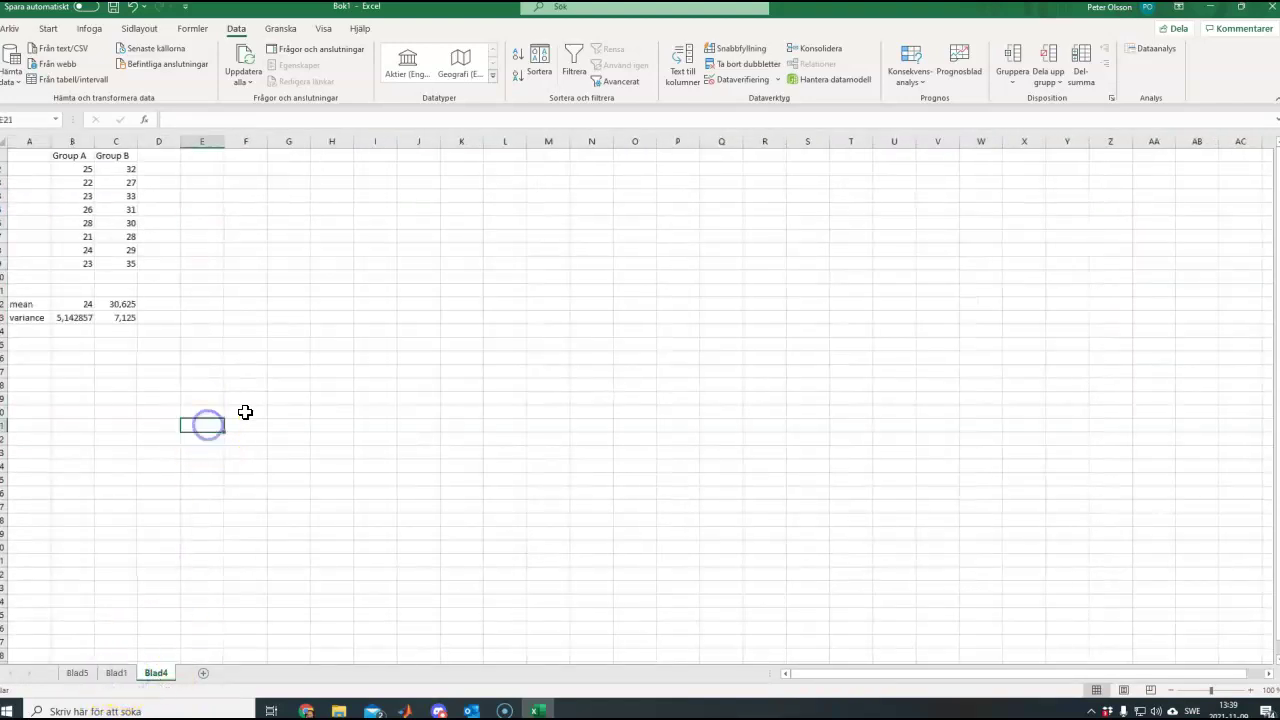